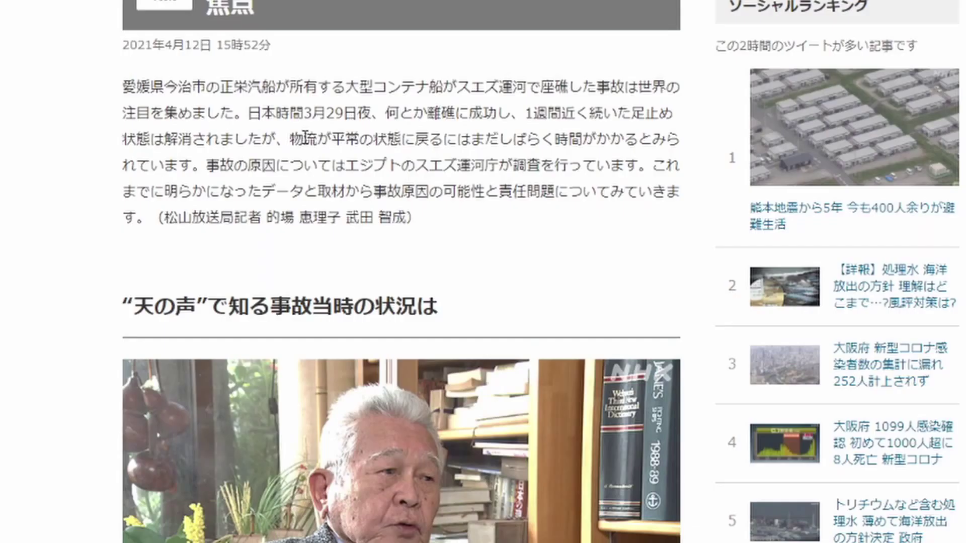
pyautogui.moveTo(298, 153)
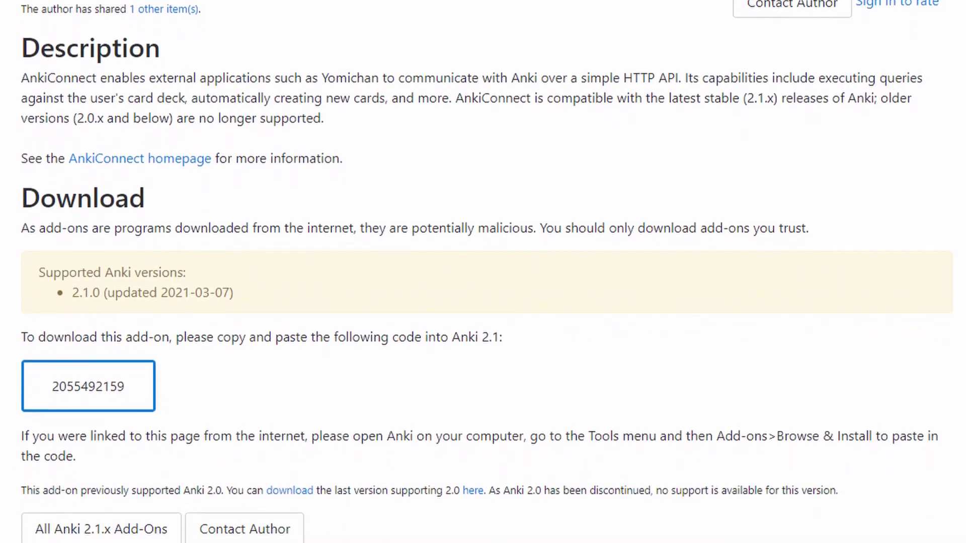
pyautogui.scroll(-1, 483, 272)
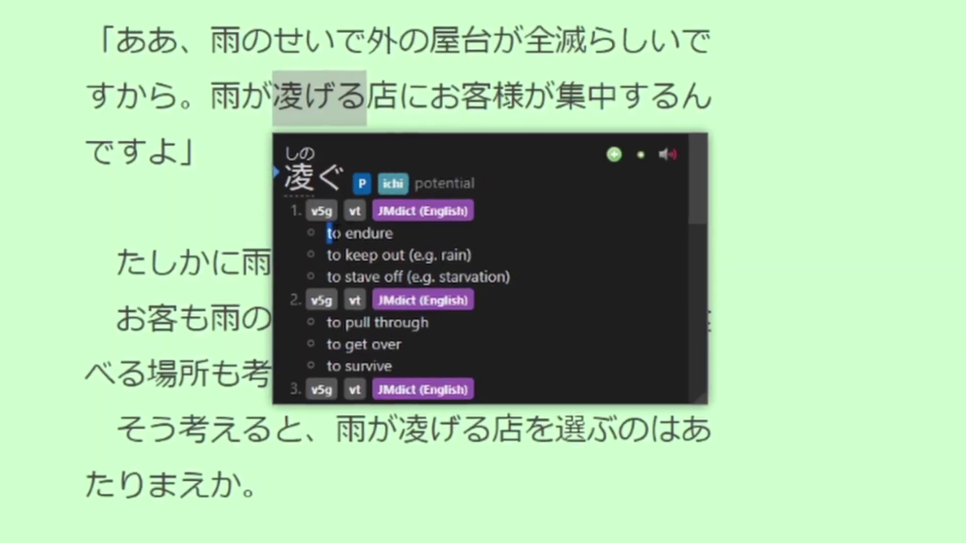
# Step: Select the 'to endure' definition and the example sentence, then add a 禍々しい card from the popup
pyautogui.moveTo(316, 228); pyautogui.dragTo(400, 229)
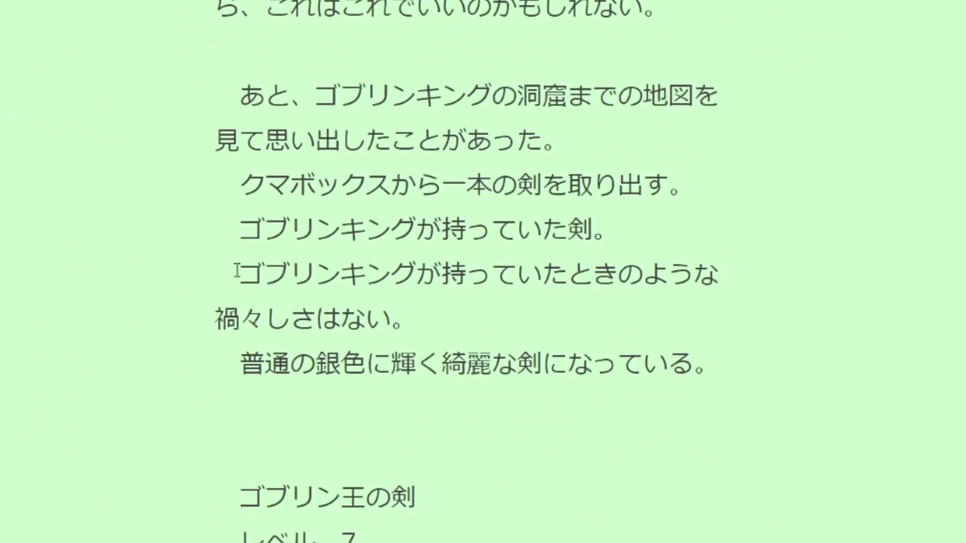
pyautogui.moveTo(241, 274); pyautogui.dragTo(397, 320)
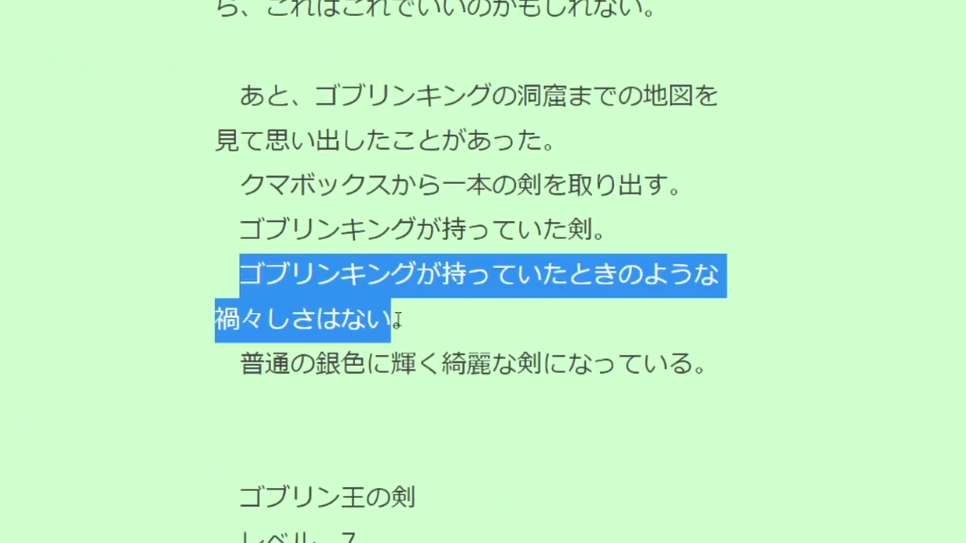
pyautogui.moveTo(271, 320)
pyautogui.click(496, 384)
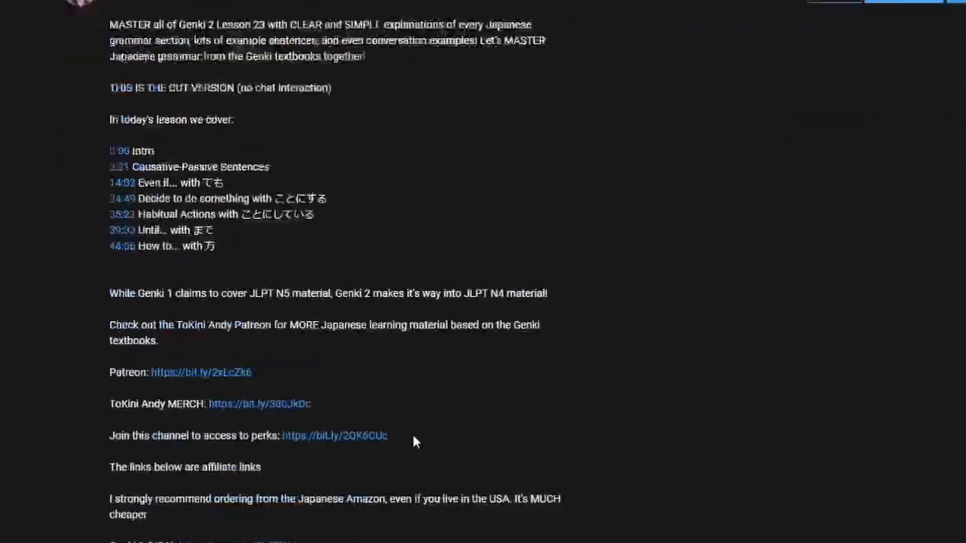
# Step: Scroll down through the yomichan Google search results
pyautogui.scroll(-2, 412, 433)
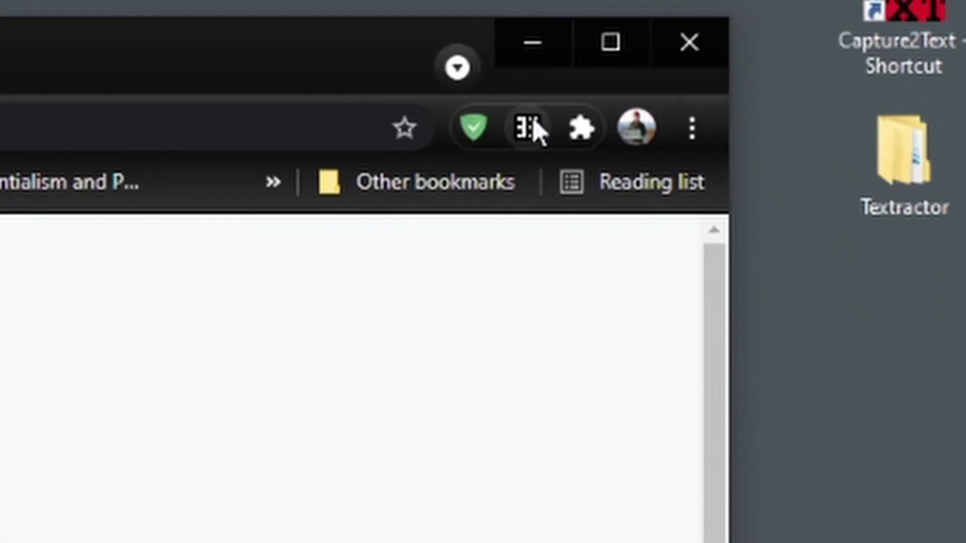
# Step: Open the Yomichan settings page from the browser toolbar
pyautogui.click(433, 266)
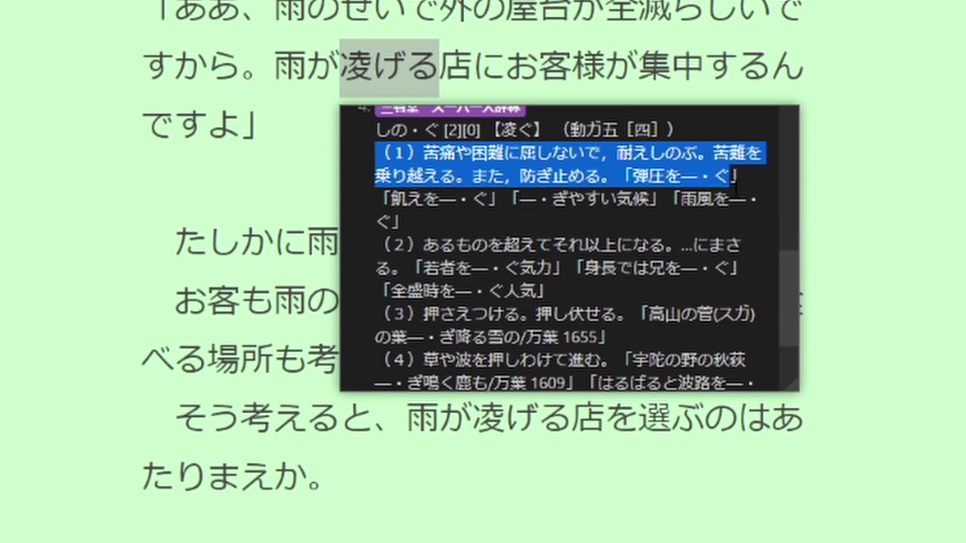
# Step: Select the second monolingual definition of 凌ぐ in the popup, then clear it and scroll up
pyautogui.moveTo(376, 245); pyautogui.dragTo(422, 237)
pyautogui.click(576, 295)
pyautogui.scroll(2, 361, 177)
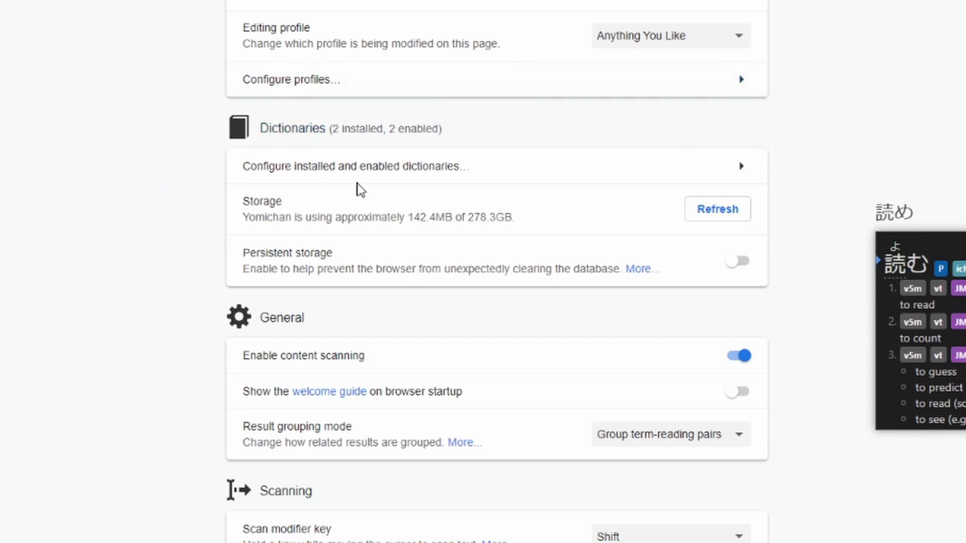
# Step: Import the Yomichan Dictionaries archive and edit the first dictionary's priority
pyautogui.click(359, 168)
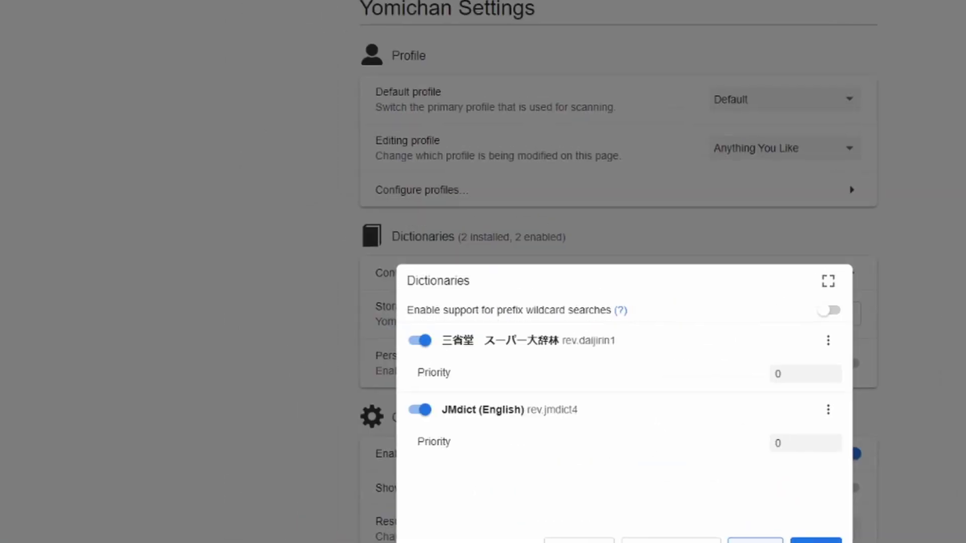
pyautogui.click(646, 465)
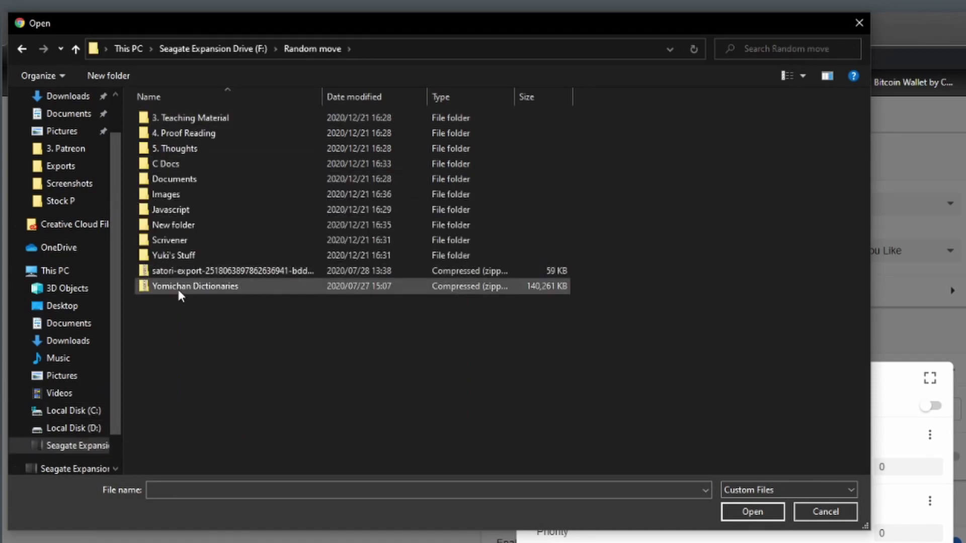
pyautogui.click(178, 289)
pyautogui.doubleClick(197, 286)
pyautogui.click(889, 466)
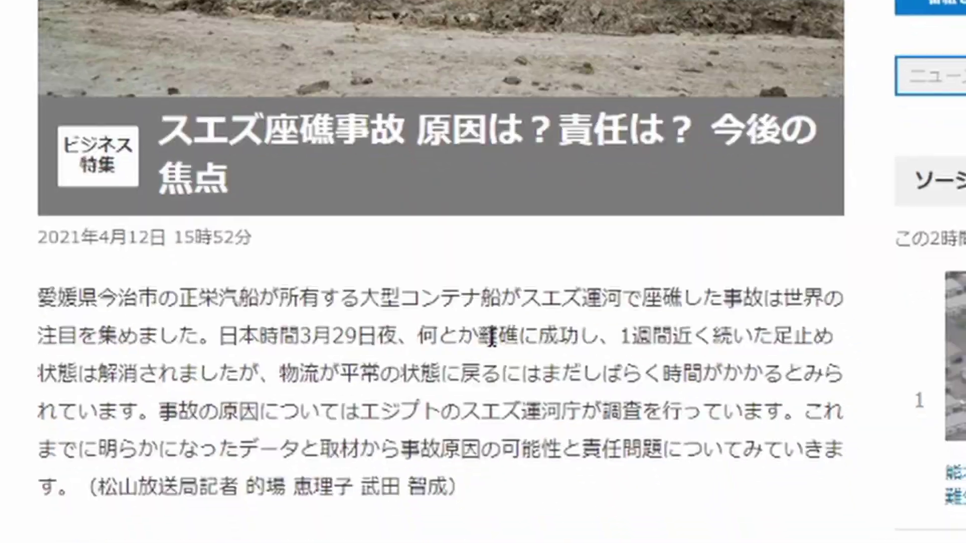
# Step: Look up words in the article with Yomichan popups and play a word's pronunciation audio
pyautogui.moveTo(509, 319)
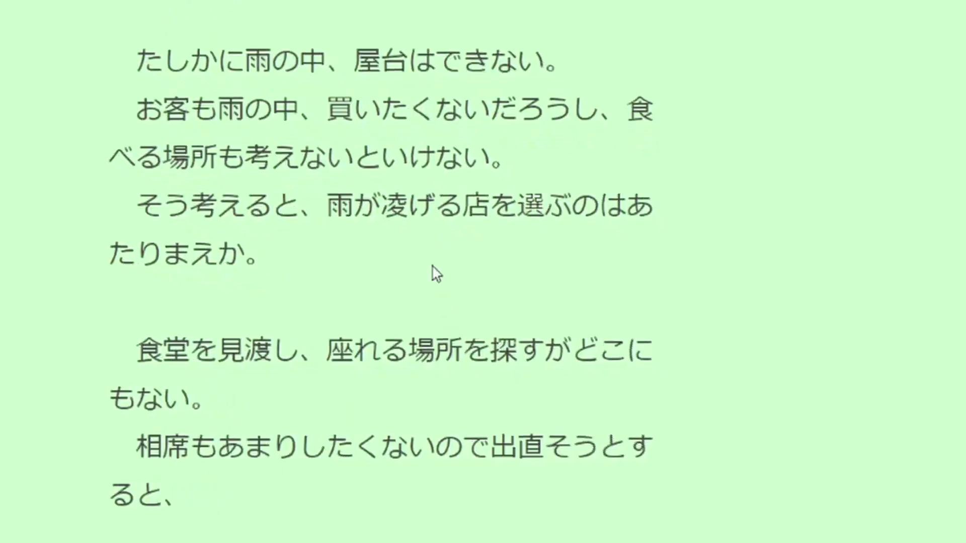
pyautogui.moveTo(384, 168)
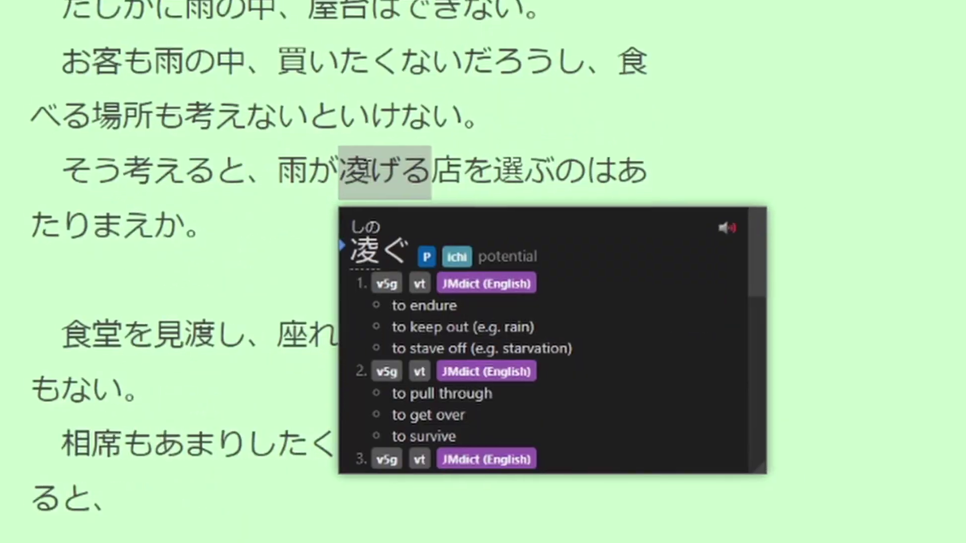
pyautogui.click(734, 171)
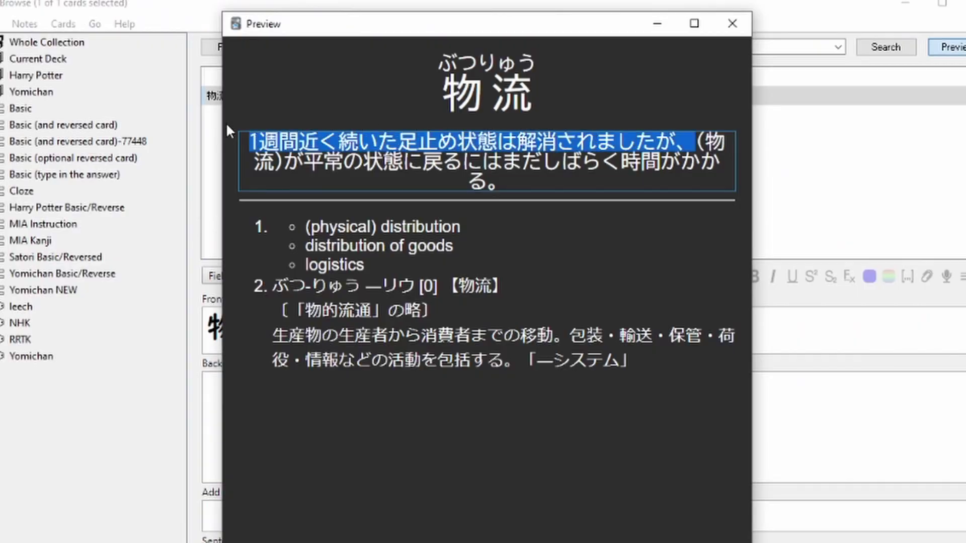
# Step: Delete the 物流 sentence's first clause and paste a Jisho kanji panel screenshot into the 愉快 card
pyautogui.press('BackSpace')
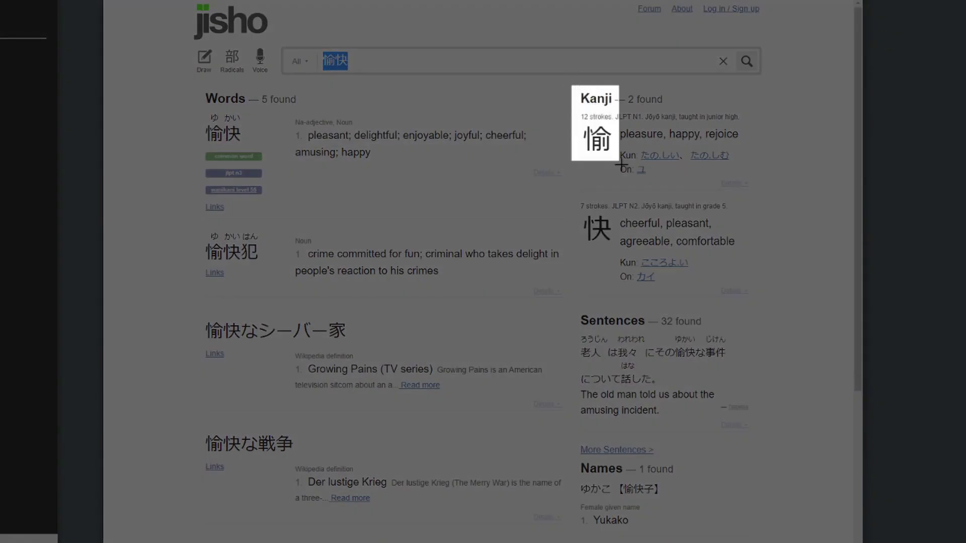
pyautogui.moveTo(622, 163); pyautogui.dragTo(761, 302)
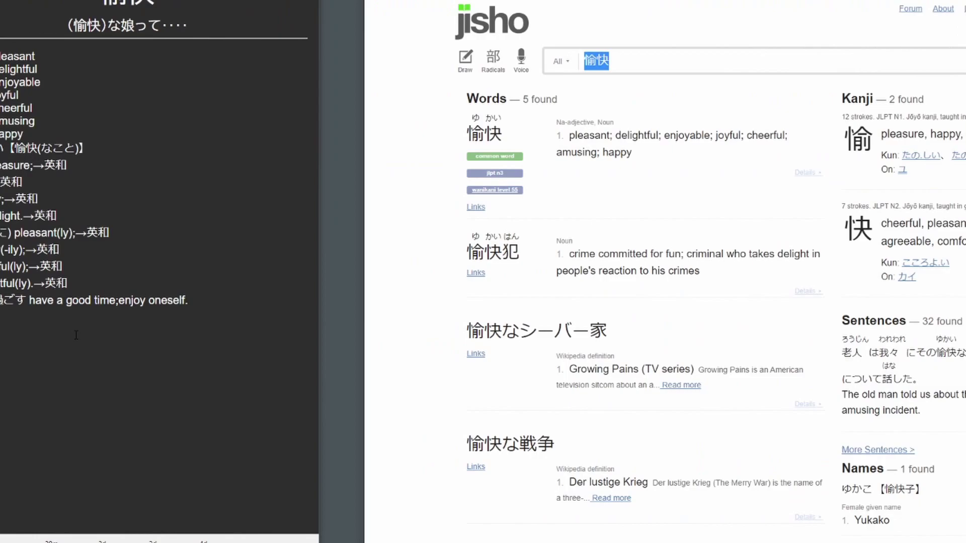
pyautogui.hotkey('ctrl', 'v')
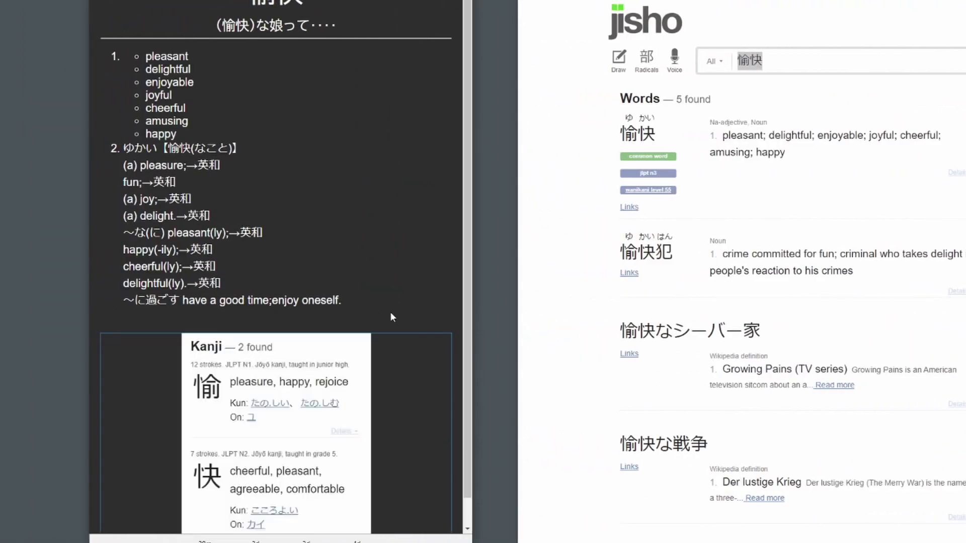
pyautogui.scroll(-1, 393, 317)
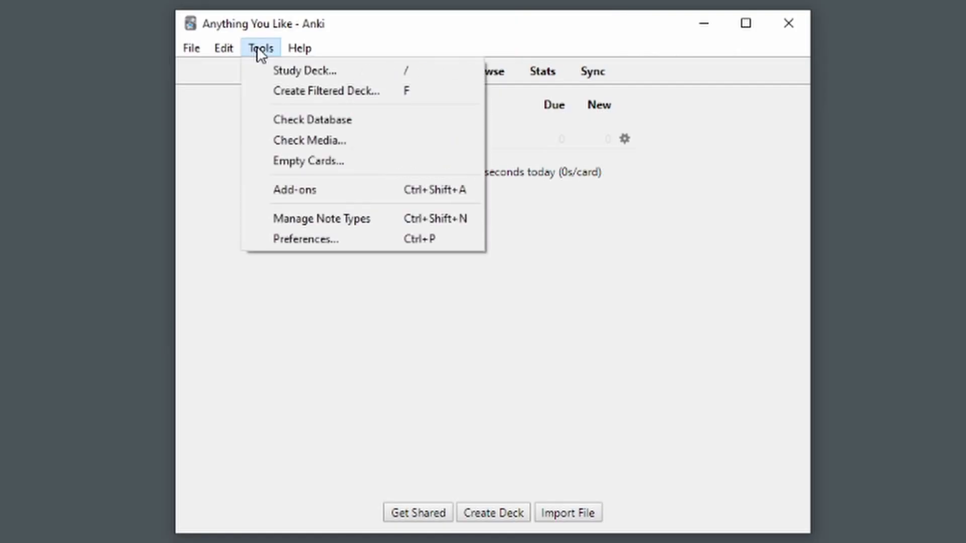
pyautogui.click(289, 190)
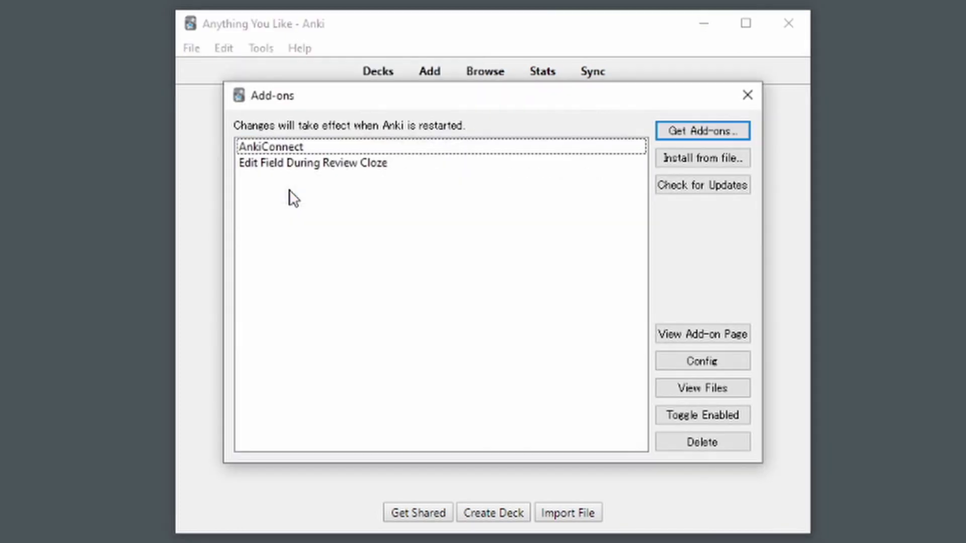
pyautogui.click(697, 132)
pyautogui.write('20')
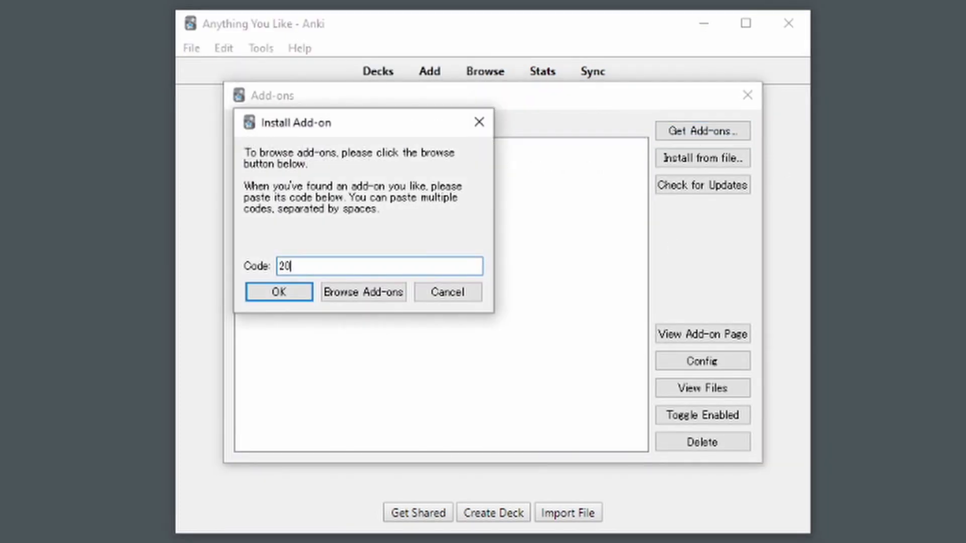
pyautogui.write('554921')
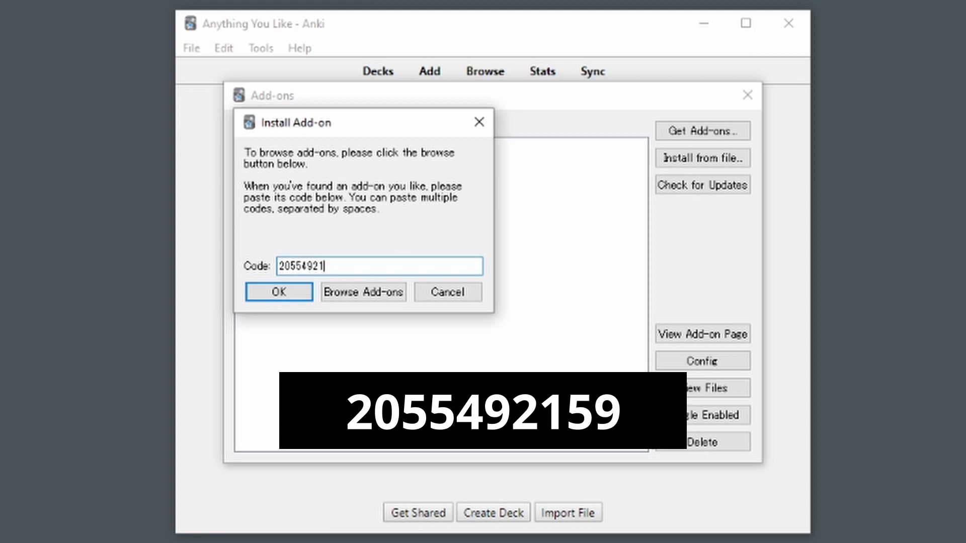
pyautogui.write('59')
pyautogui.click(271, 291)
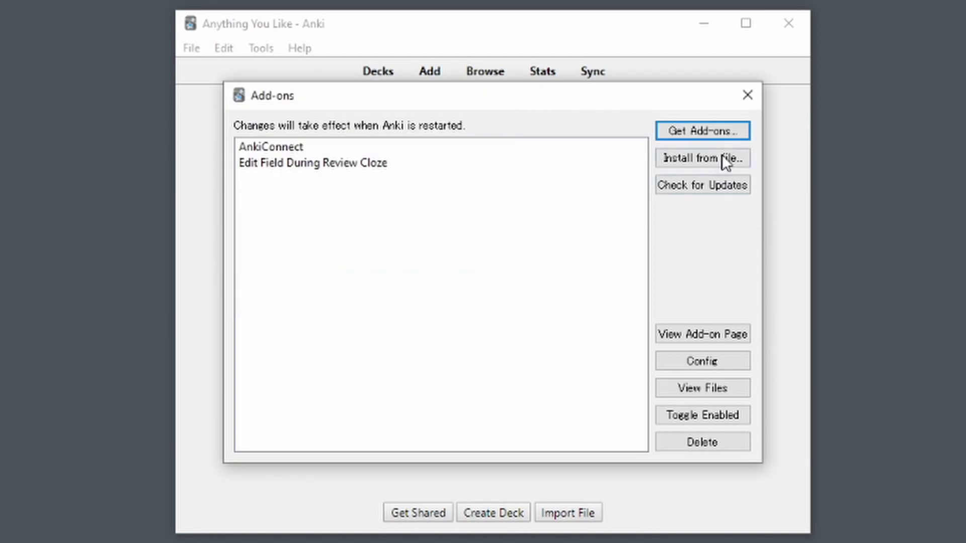
# Step: Install a second add-on with code 385888438
pyautogui.click(710, 129)
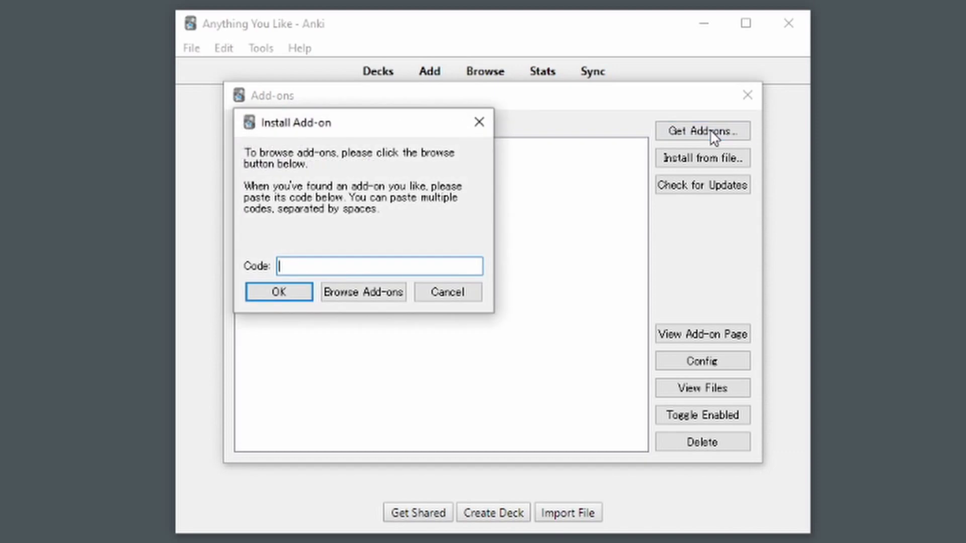
pyautogui.write('38588')
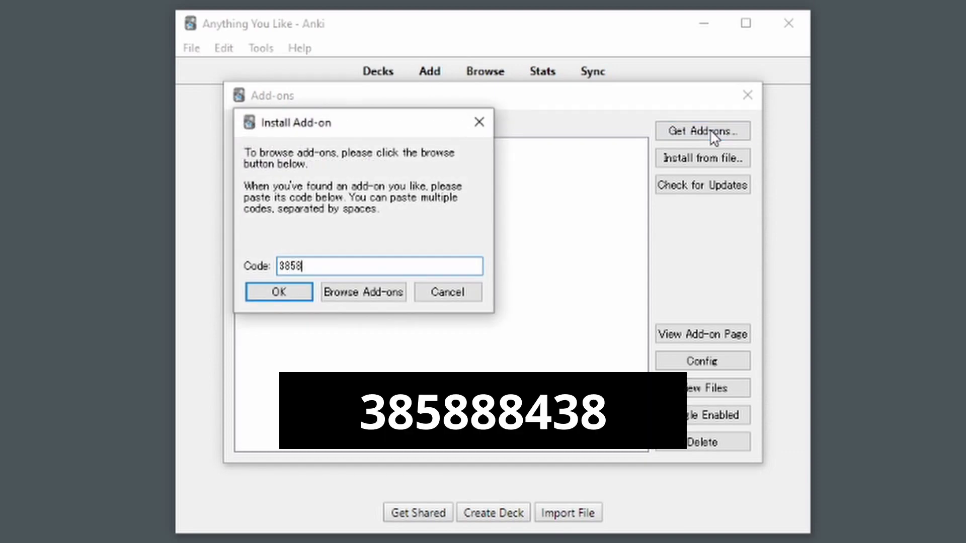
pyautogui.write('8438')
pyautogui.press('Return')
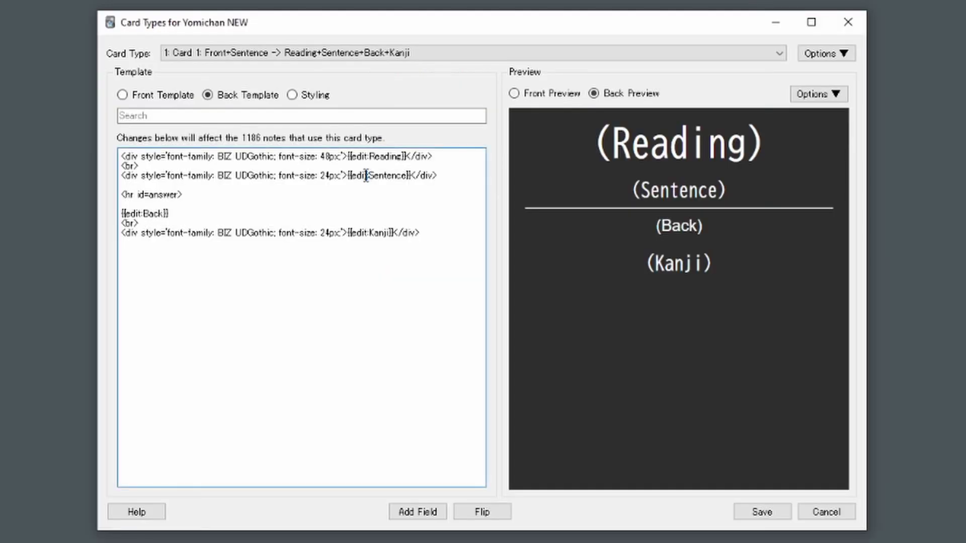
# Step: Point out the edit: prefixes on the Sentence and Kanji tags, then create the deck 'Anything You Like'
pyautogui.moveTo(367, 176); pyautogui.dragTo(355, 176)
pyautogui.moveTo(369, 232); pyautogui.dragTo(355, 233)
pyautogui.click(465, 495)
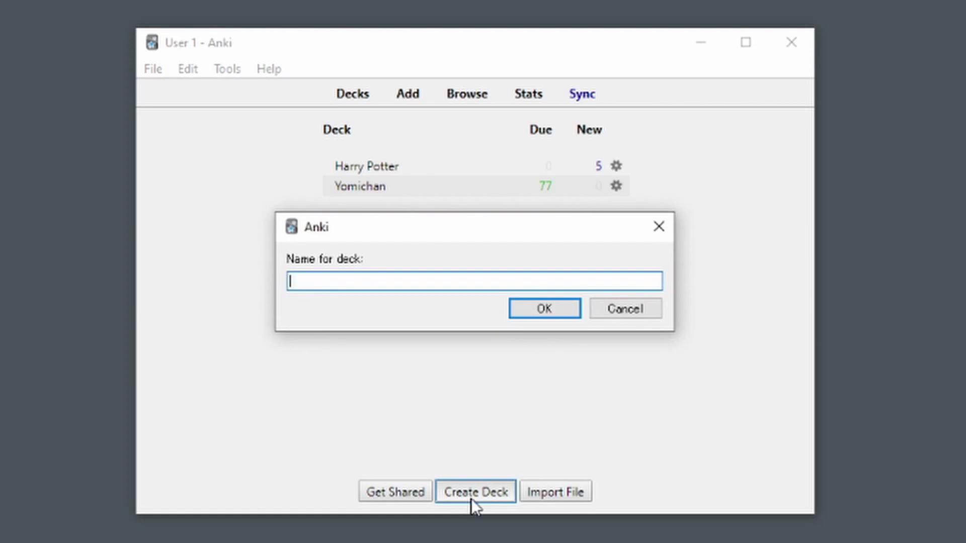
pyautogui.write('Anything You Like')
pyautogui.press('Return')
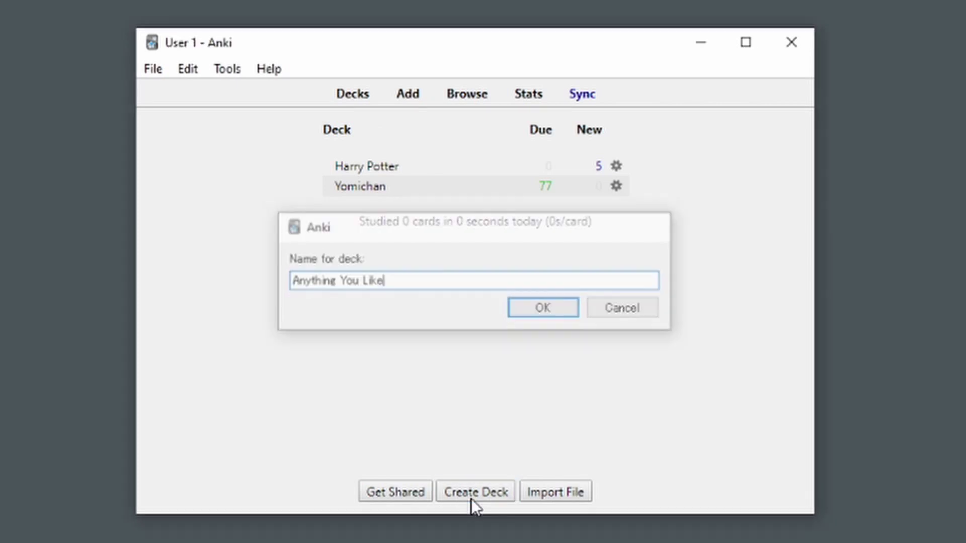
pyautogui.click(207, 50)
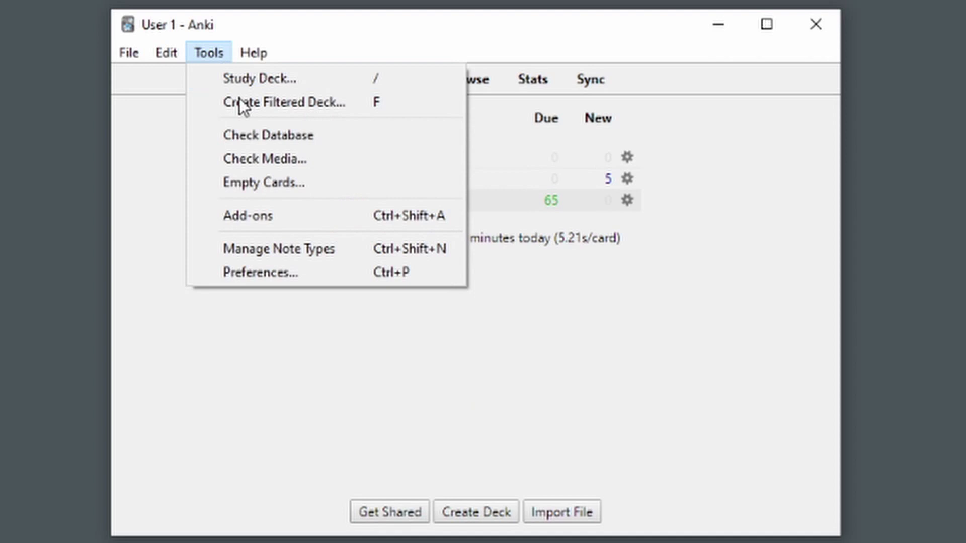
# Step: From Manage Note Types, open Fields to list Front, Back, Add Reverse, Sentence, Sentence No word, Reading, Kanji
pyautogui.click(278, 251)
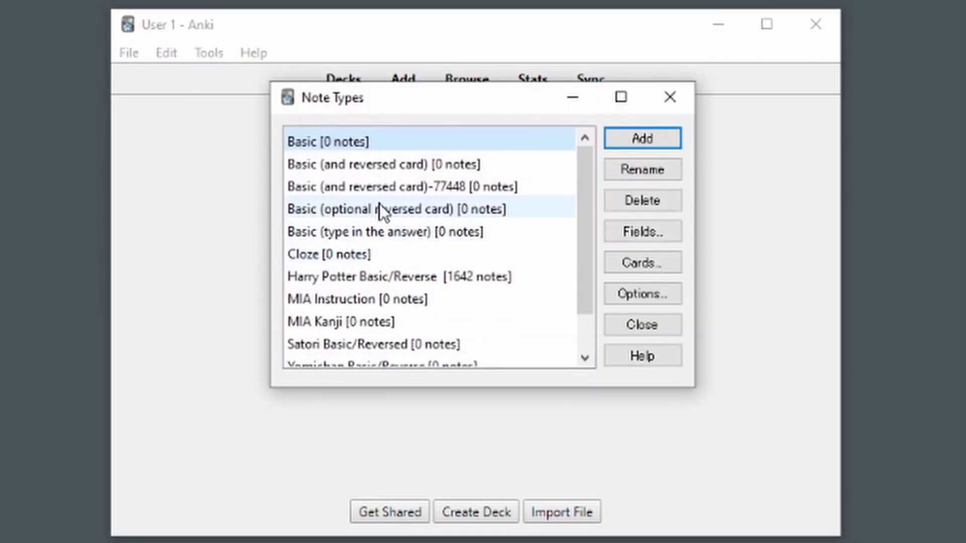
pyautogui.click(379, 204)
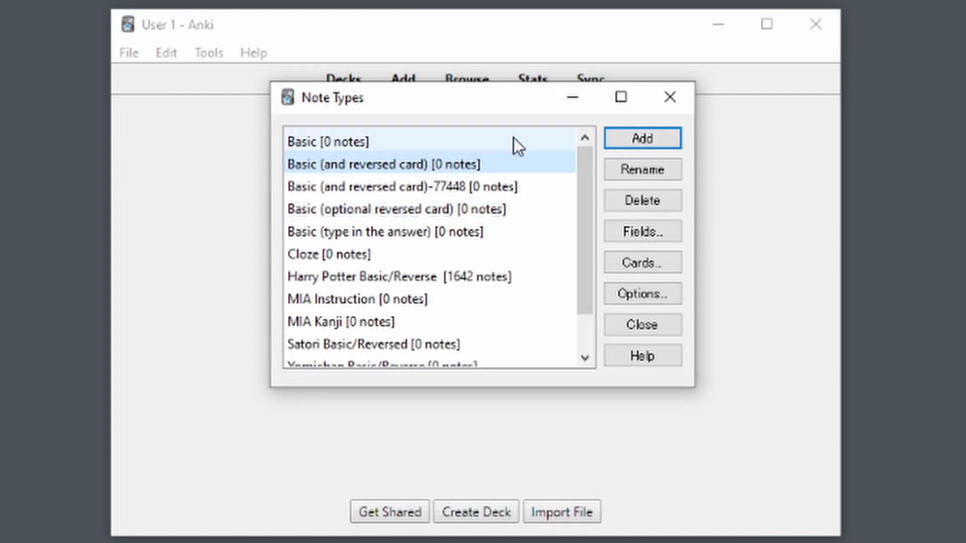
pyautogui.click(451, 213)
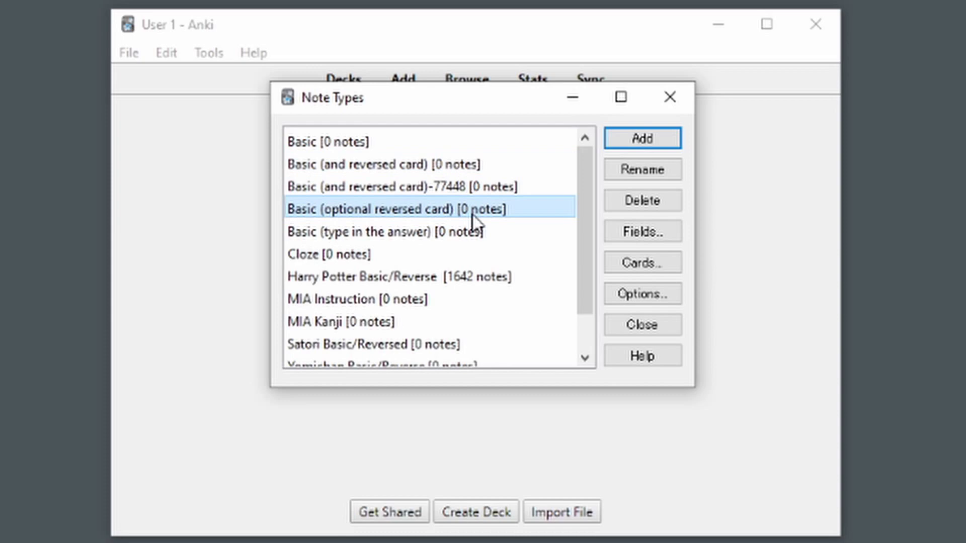
pyautogui.click(631, 233)
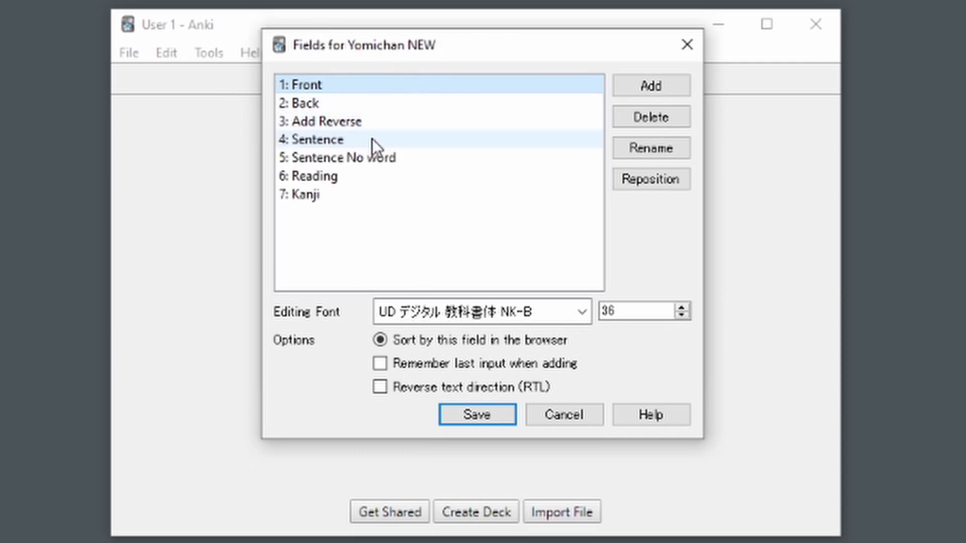
# Step: Check the editing font and size of the Sentence, Reading, Kanji, Sentence No word and Add Reverse fields
pyautogui.click(372, 139)
pyautogui.press('Down')
pyautogui.press('Down')
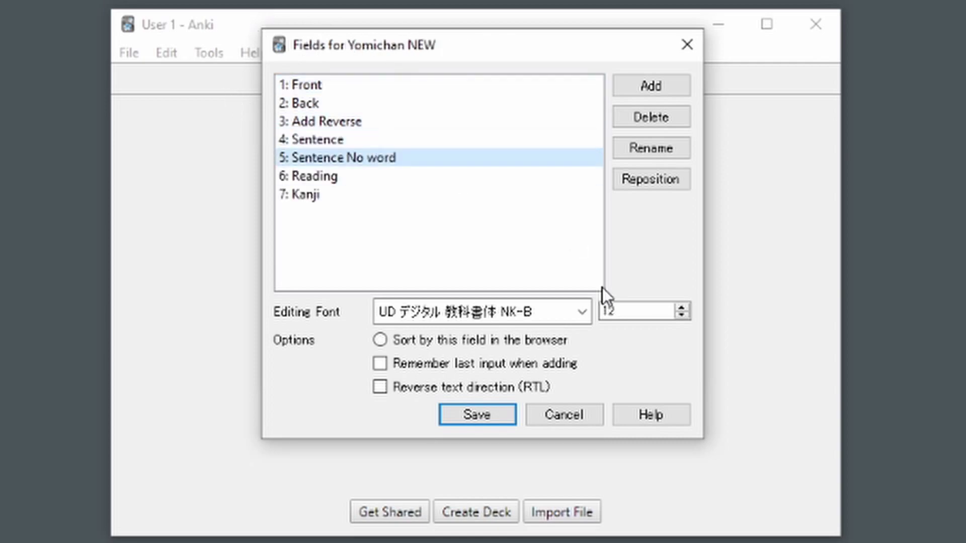
pyautogui.press('Down')
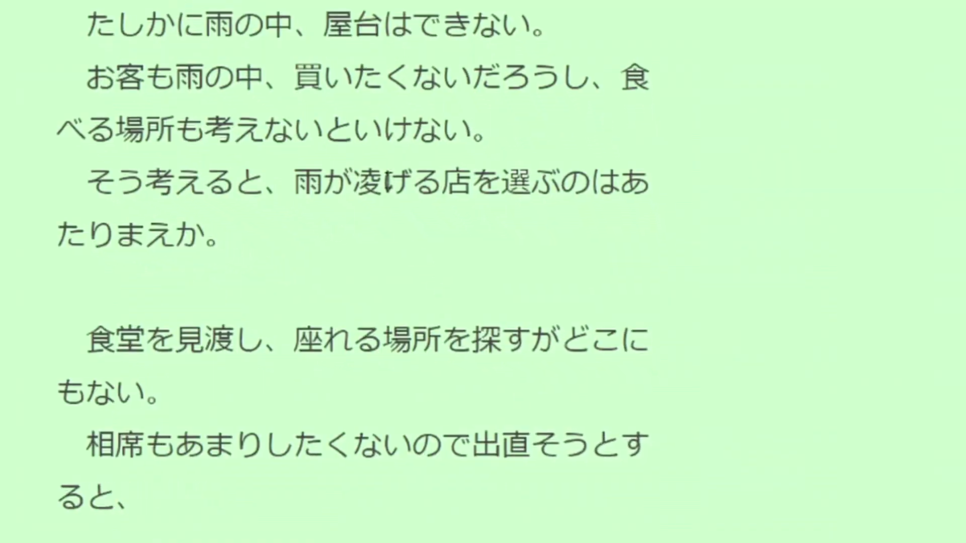
pyautogui.moveTo(433, 218)
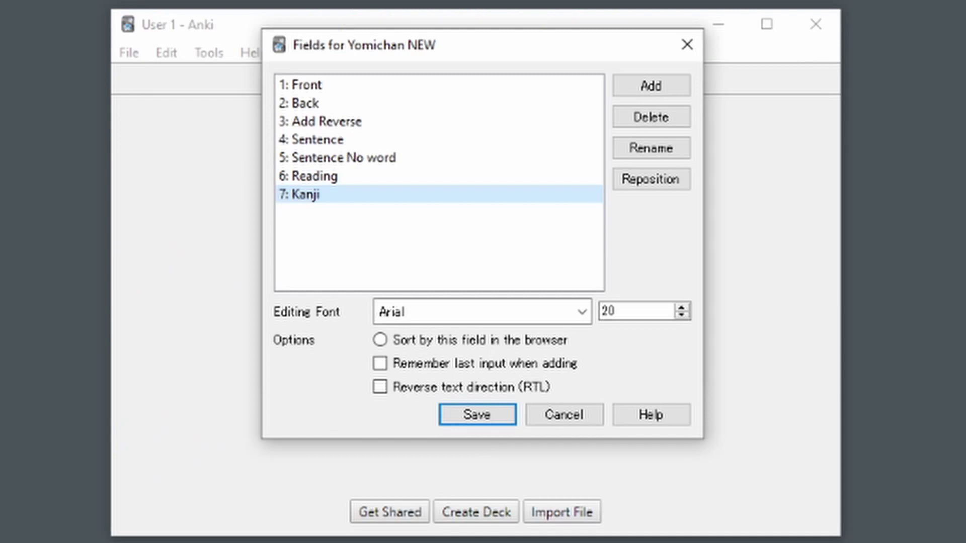
pyautogui.click(336, 175)
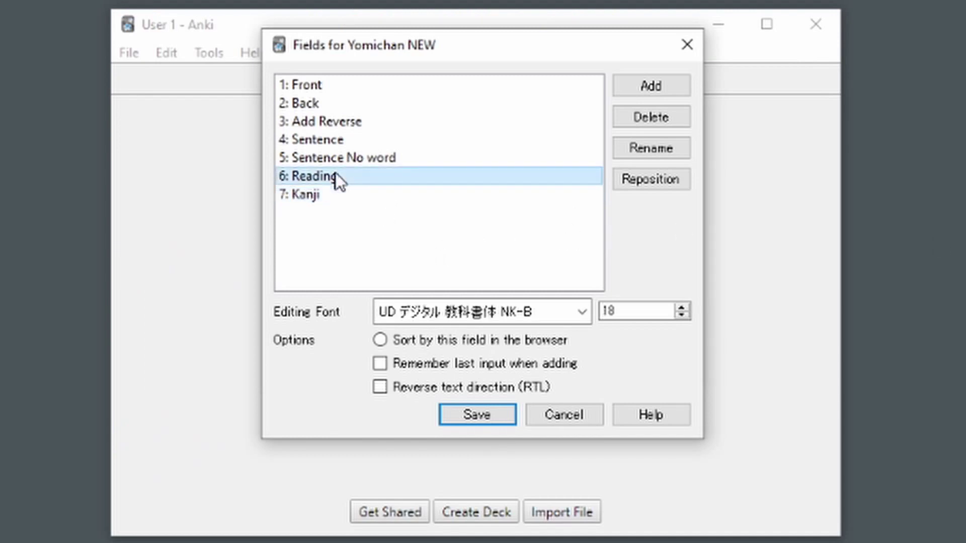
pyautogui.click(339, 157)
pyautogui.click(339, 139)
pyautogui.click(339, 124)
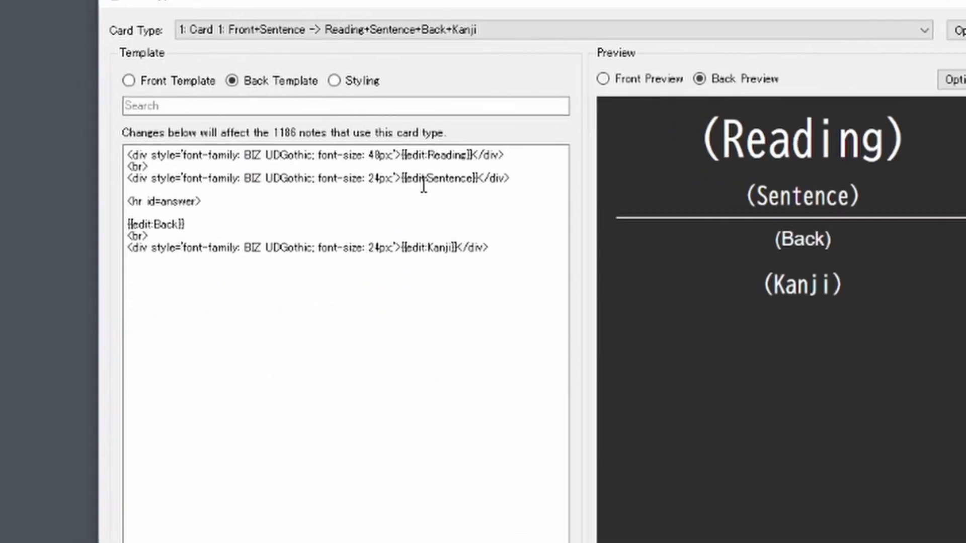
# Step: Highlight the edit: prefixes on the Sentence, Kanji and Reading fields in the back template
pyautogui.moveTo(603, 196); pyautogui.dragTo(588, 195)
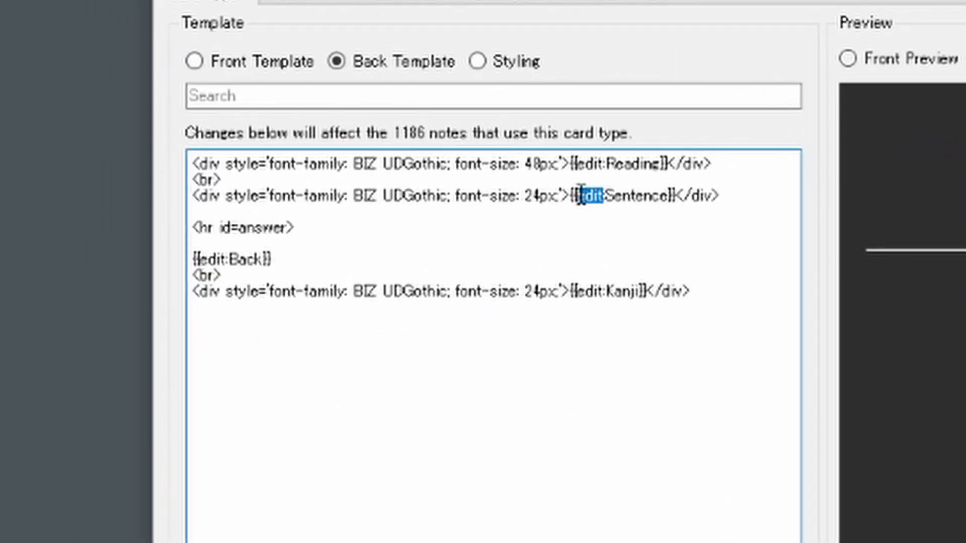
pyautogui.moveTo(605, 292); pyautogui.dragTo(575, 292)
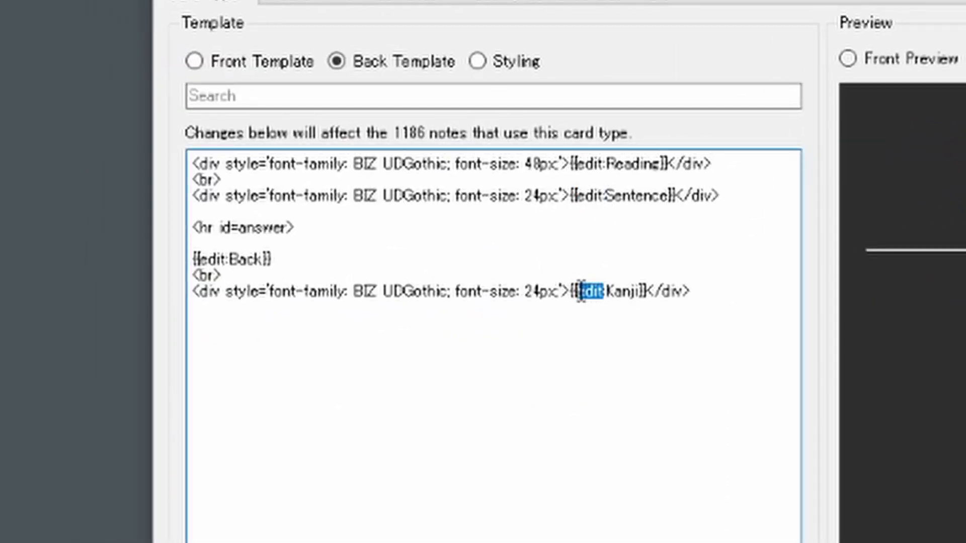
pyautogui.moveTo(606, 163); pyautogui.dragTo(581, 171)
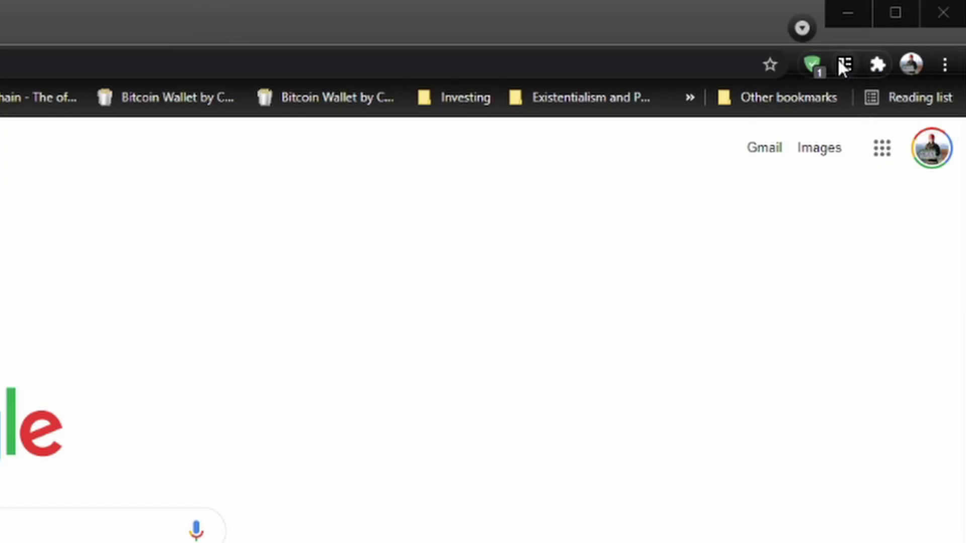
# Step: Add 凌ぐ to Anki from the Yomichan popup, then edit the Anything You Like profile's Anki settings
pyautogui.click(844, 65)
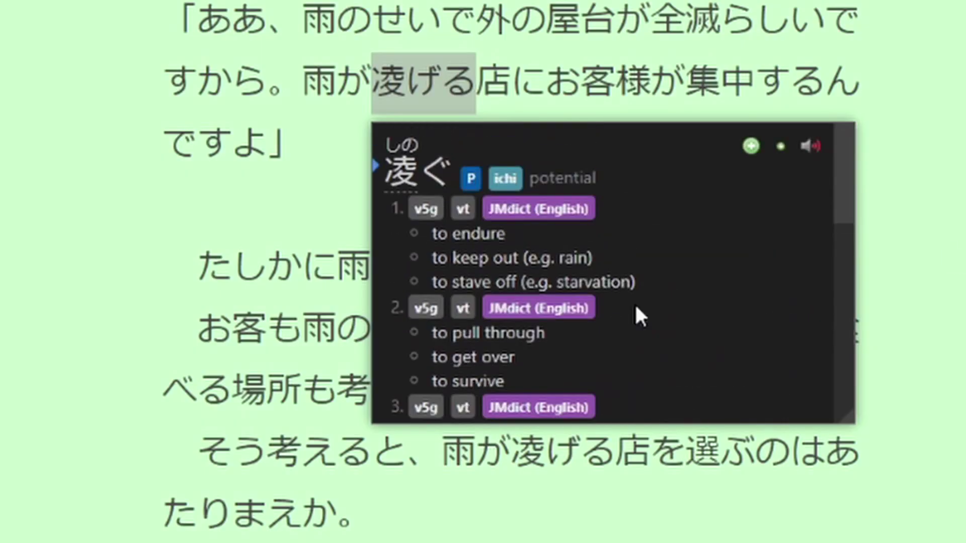
pyautogui.click(750, 146)
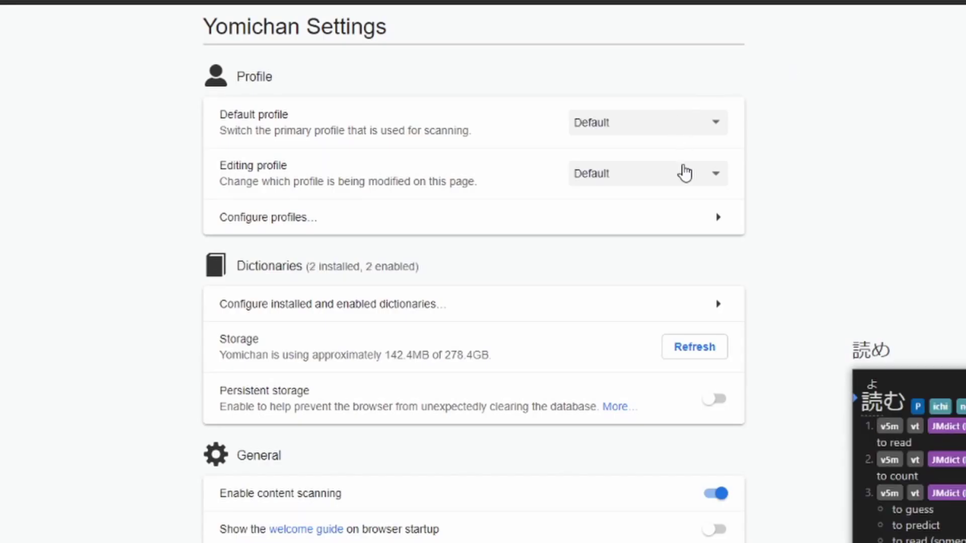
pyautogui.click(681, 173)
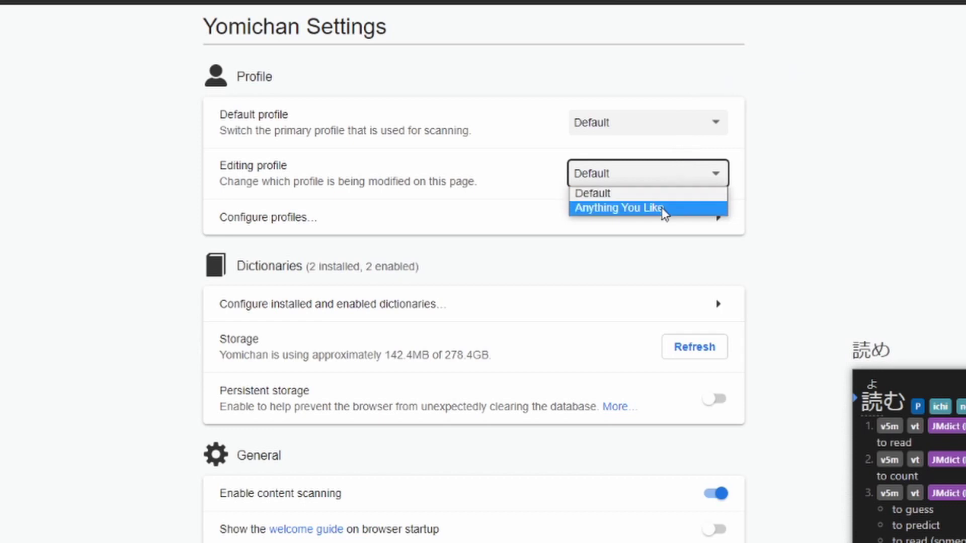
pyautogui.click(662, 207)
pyautogui.scroll(-4, 735, 279)
pyautogui.scroll(5, 847, 241)
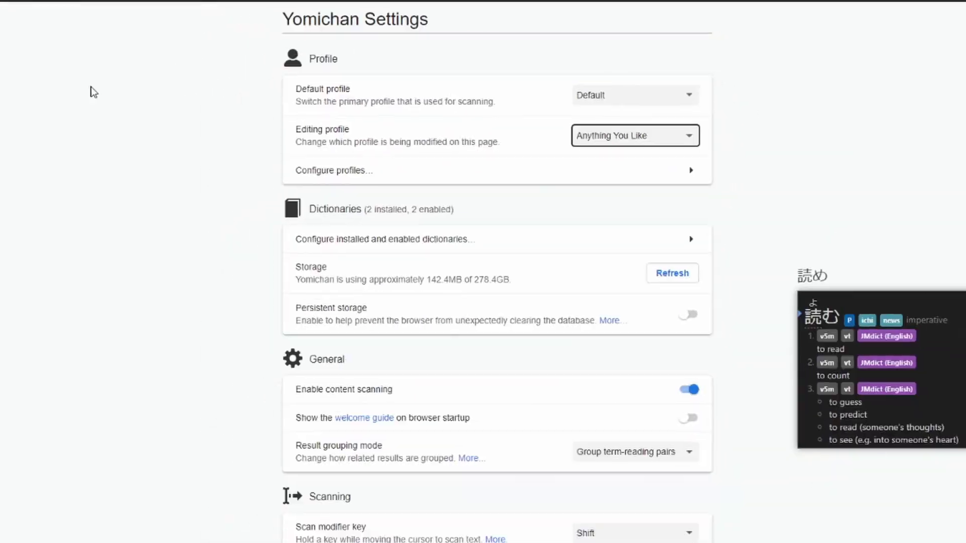
pyautogui.click(14, 224)
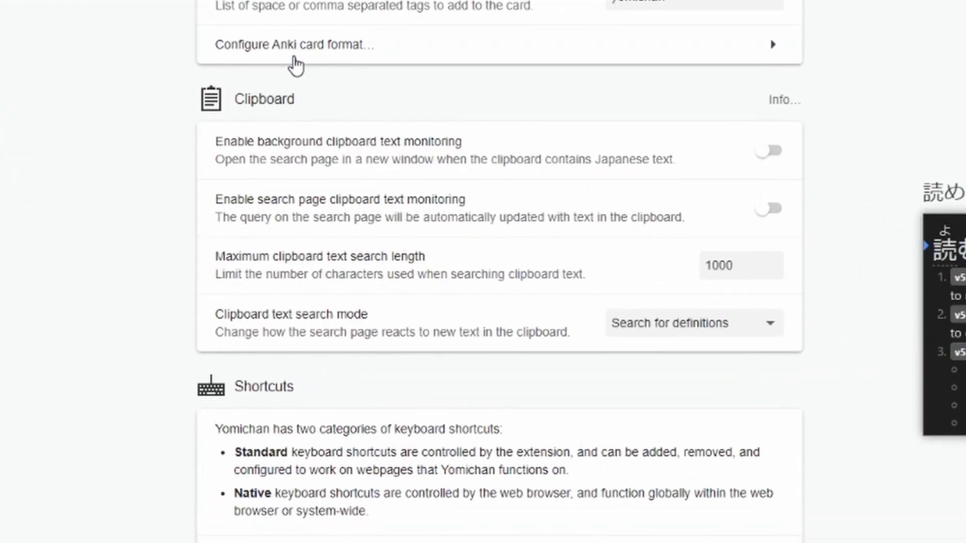
# Step: Send new cards to the Anything You Like deck using the Yomichan NEW note type
pyautogui.click(299, 48)
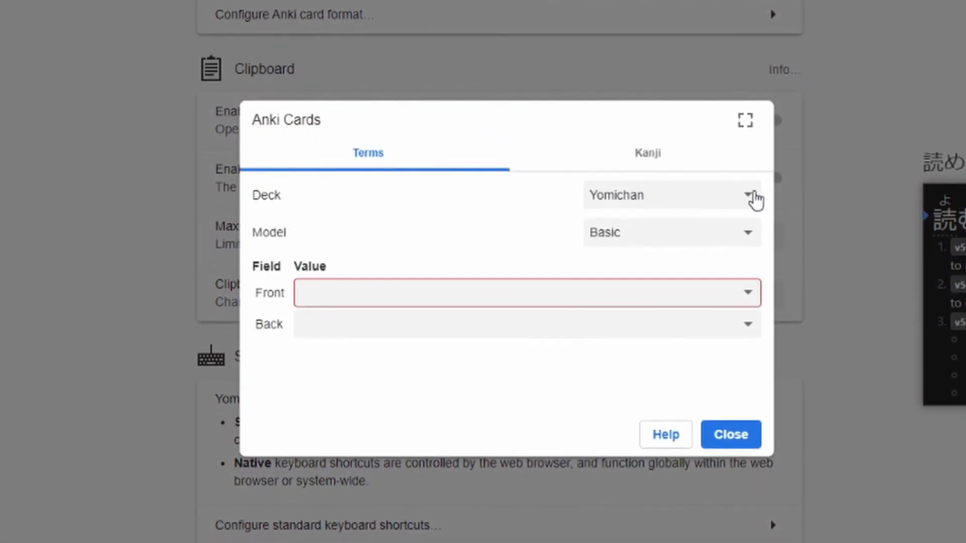
pyautogui.click(757, 227)
pyautogui.click(694, 212)
pyautogui.click(724, 225)
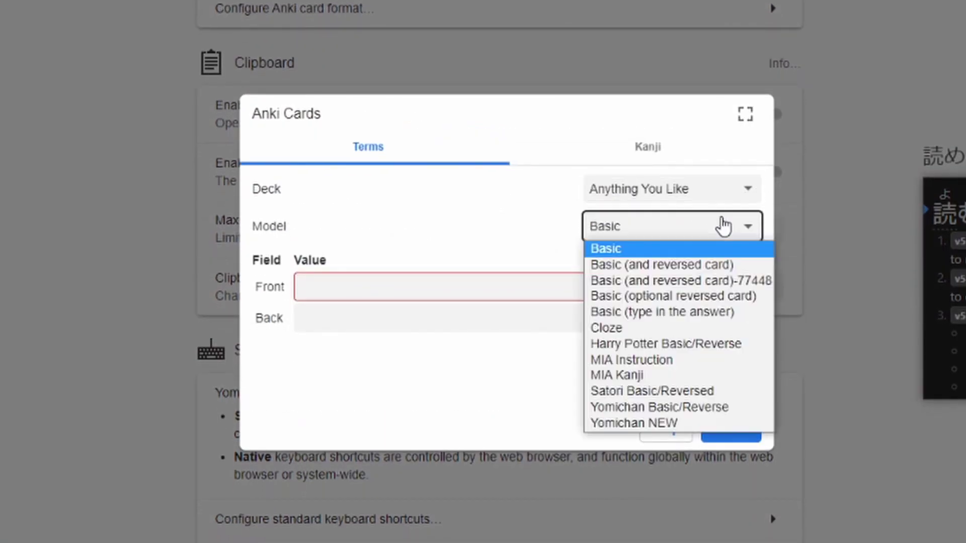
pyautogui.click(640, 424)
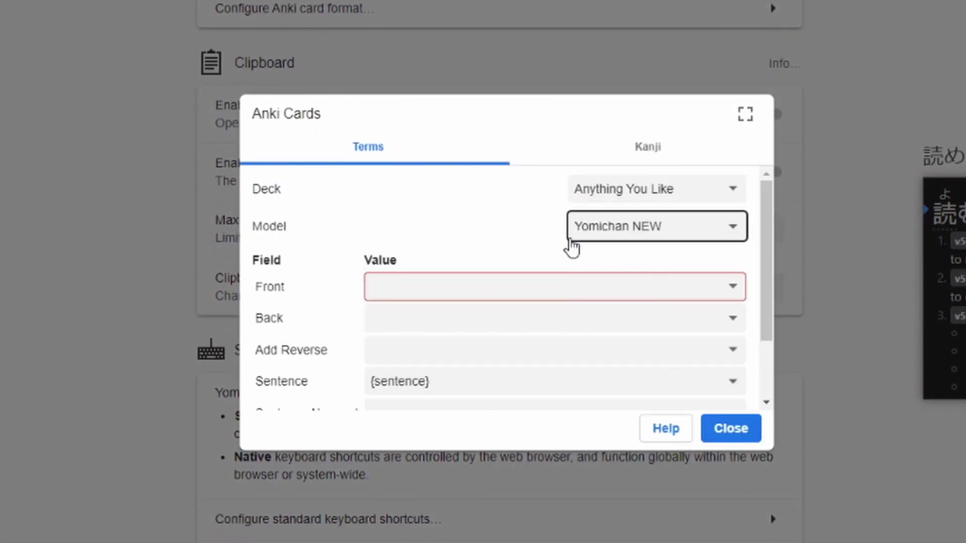
# Step: Fill the Front card field with the {expression} marker
pyautogui.scroll(-2, 482, 223)
pyautogui.click(733, 303)
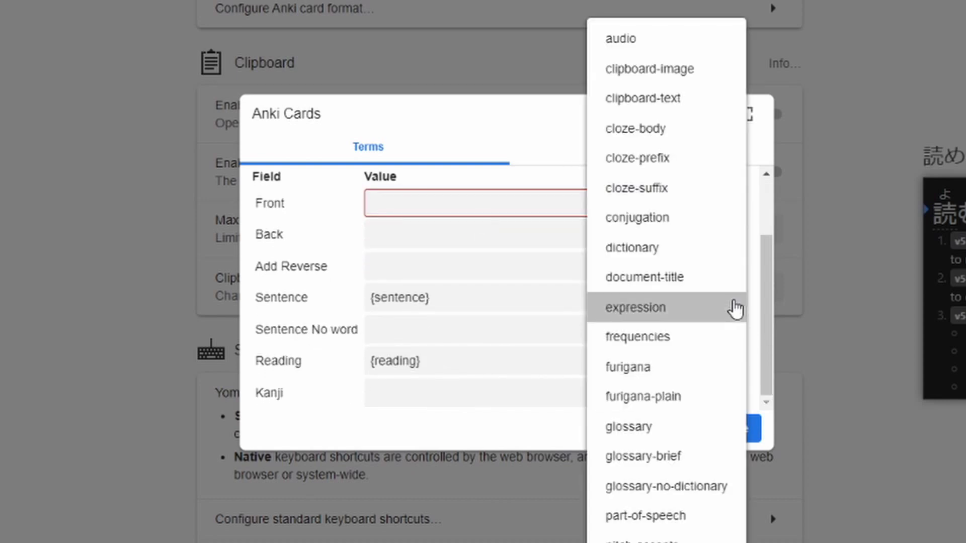
pyautogui.click(509, 309)
pyautogui.click(465, 201)
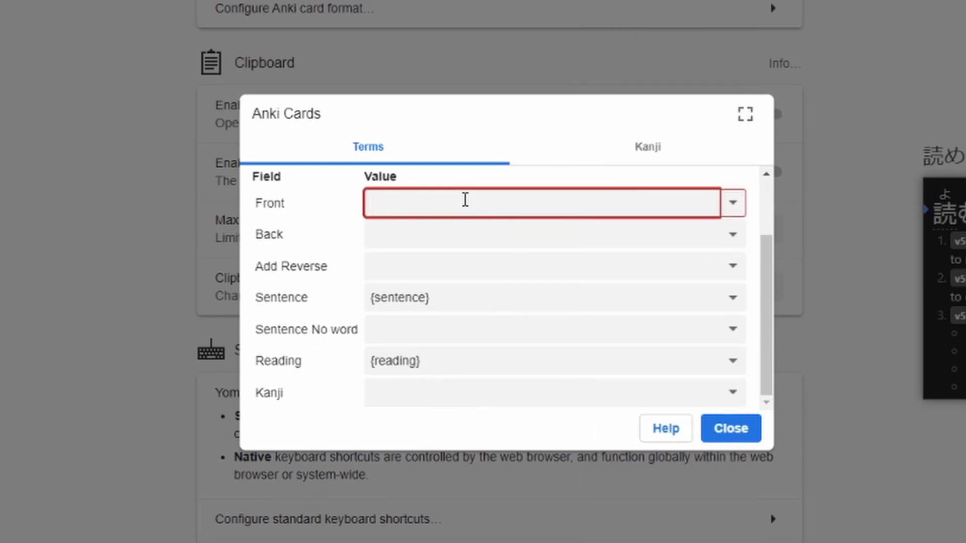
pyautogui.write('type')
pyautogui.press('BackSpace')
pyautogui.press('BackSpace')
pyautogui.click(732, 203)
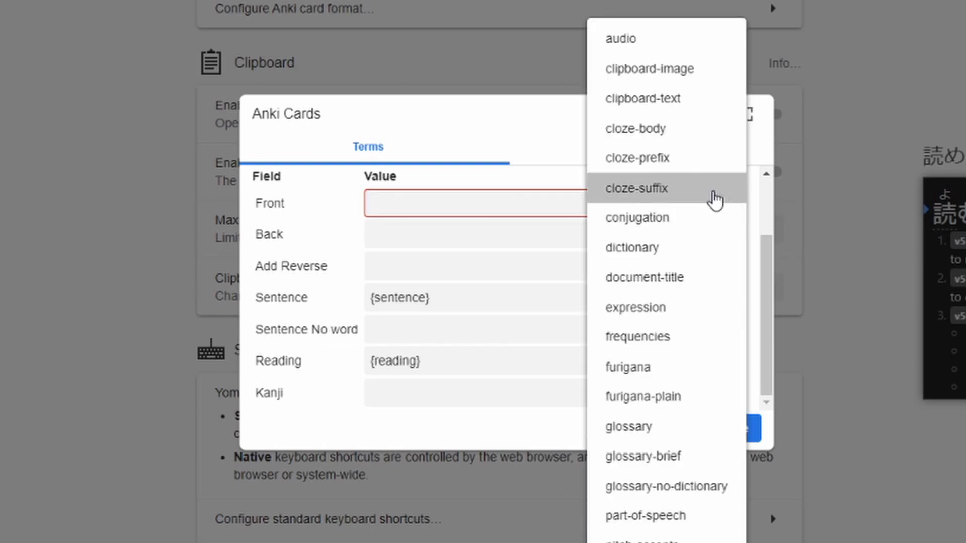
pyautogui.click(644, 307)
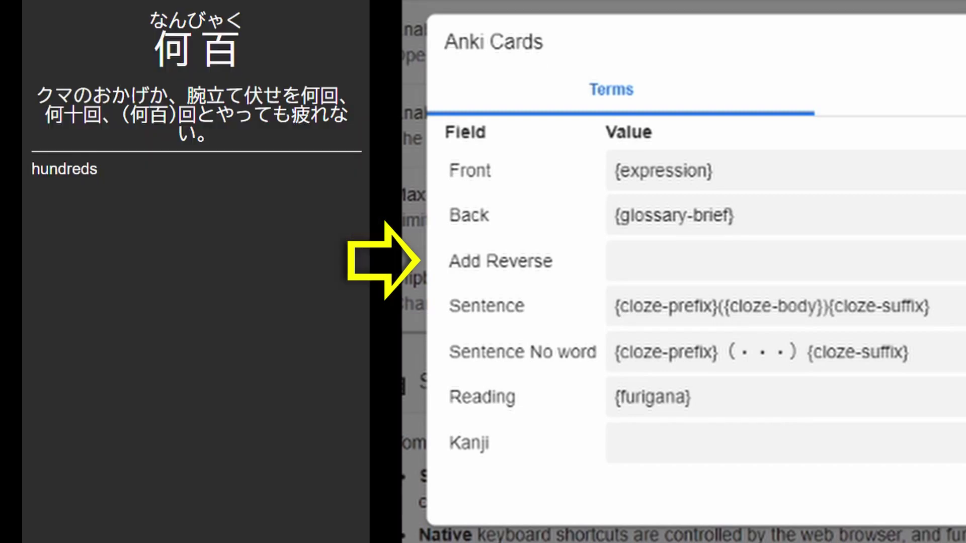
# Step: Enter 'y' in the 腕立て伏せ note's Add Reverse field and view the resulting Card 2
pyautogui.click(778, 267)
pyautogui.write('y')
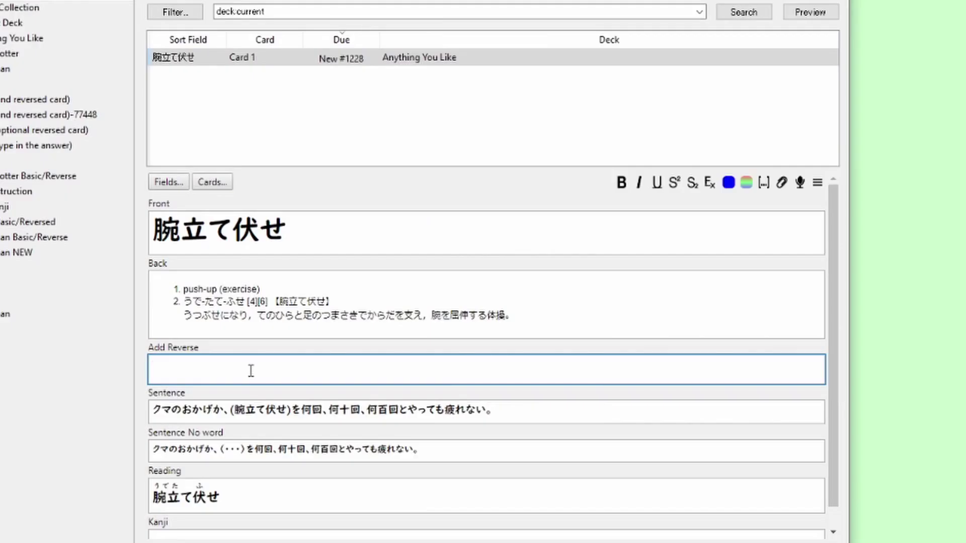
pyautogui.write('y')
pyautogui.click(279, 410)
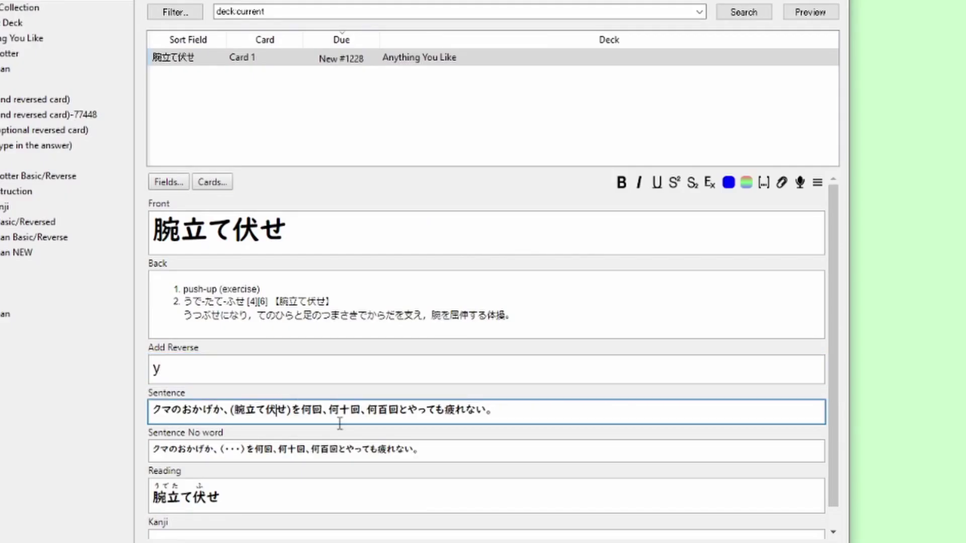
pyautogui.click(743, 12)
pyautogui.click(205, 79)
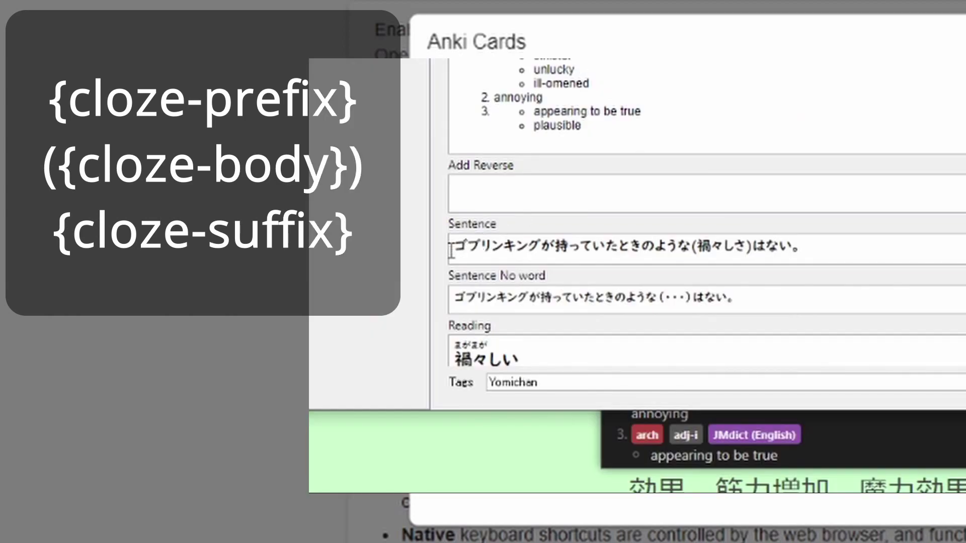
pyautogui.moveTo(454, 247); pyautogui.dragTo(801, 252)
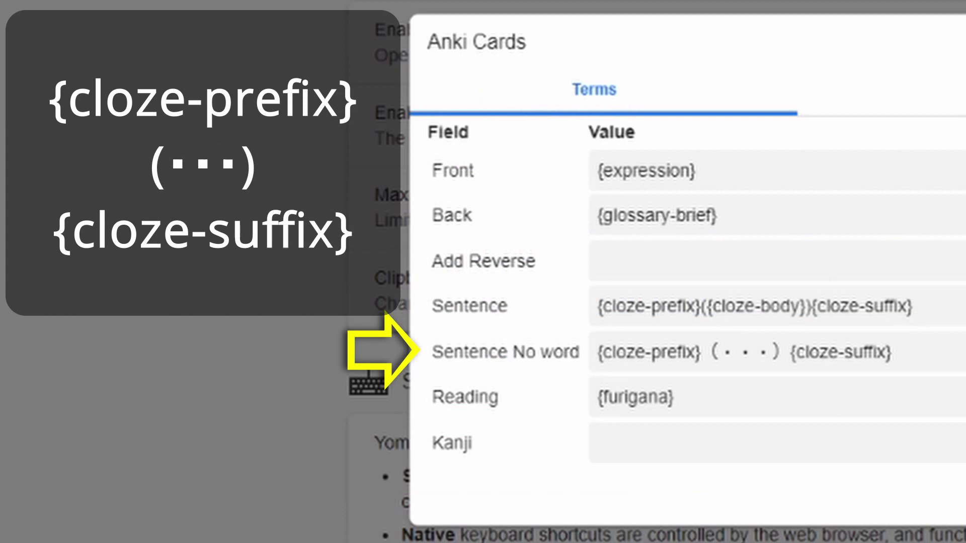
pyautogui.moveTo(735, 298); pyautogui.dragTo(451, 299)
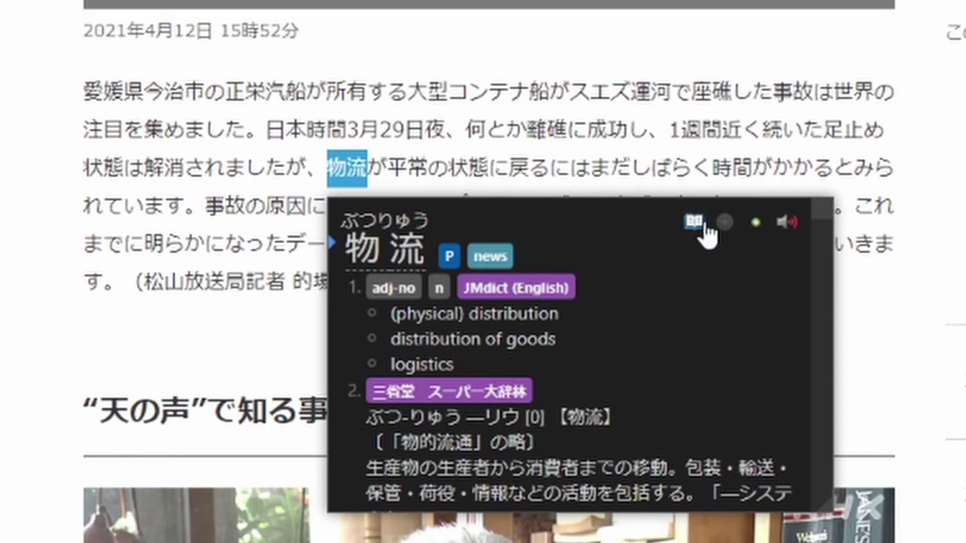
# Step: Open and preview the 物流 note, trimming its sentence to the (物流) clause ending 時間がかかる。
pyautogui.click(702, 224)
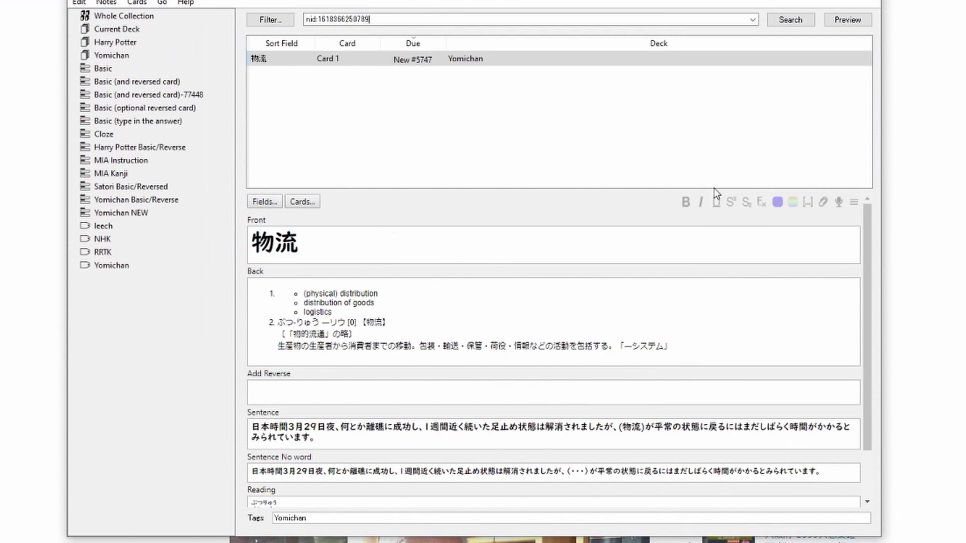
pyautogui.click(861, 20)
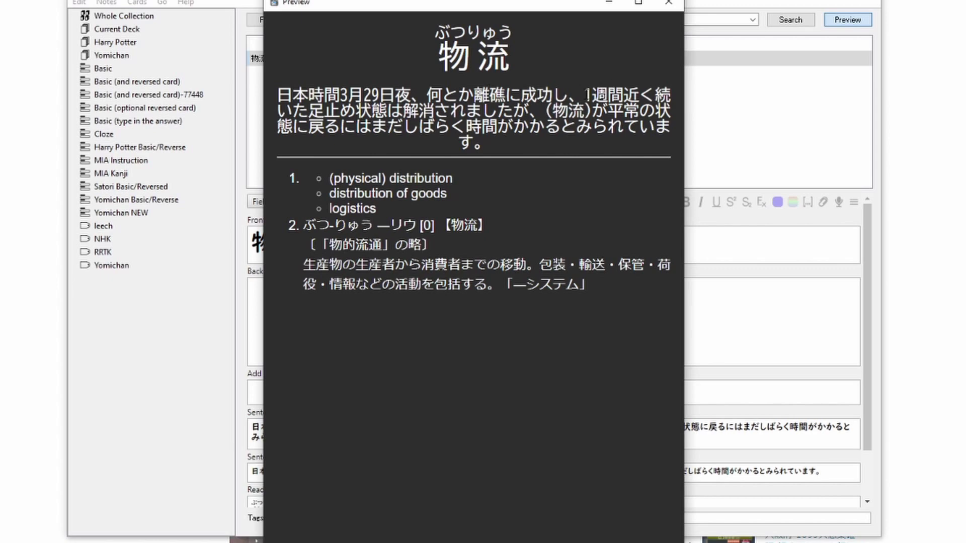
pyautogui.moveTo(587, 94); pyautogui.dragTo(270, 98)
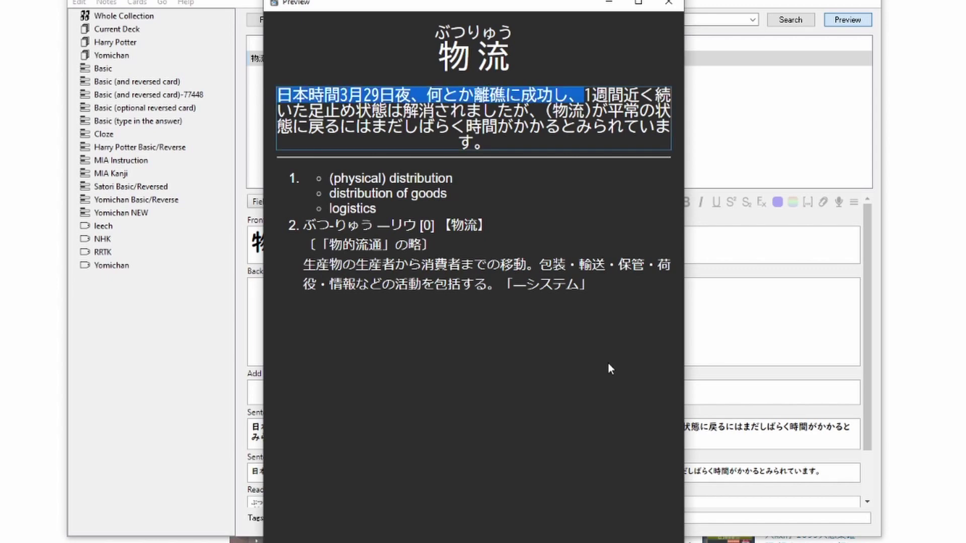
pyautogui.press('BackSpace')
pyautogui.moveTo(530, 127); pyautogui.dragTo(411, 127)
pyautogui.press('BackSpace')
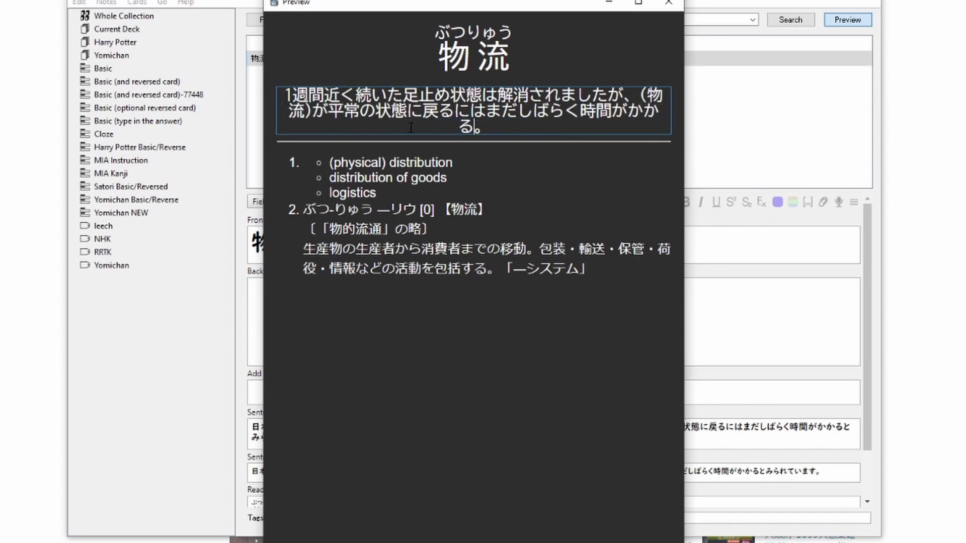
pyautogui.moveTo(639, 95); pyautogui.dragTo(261, 92)
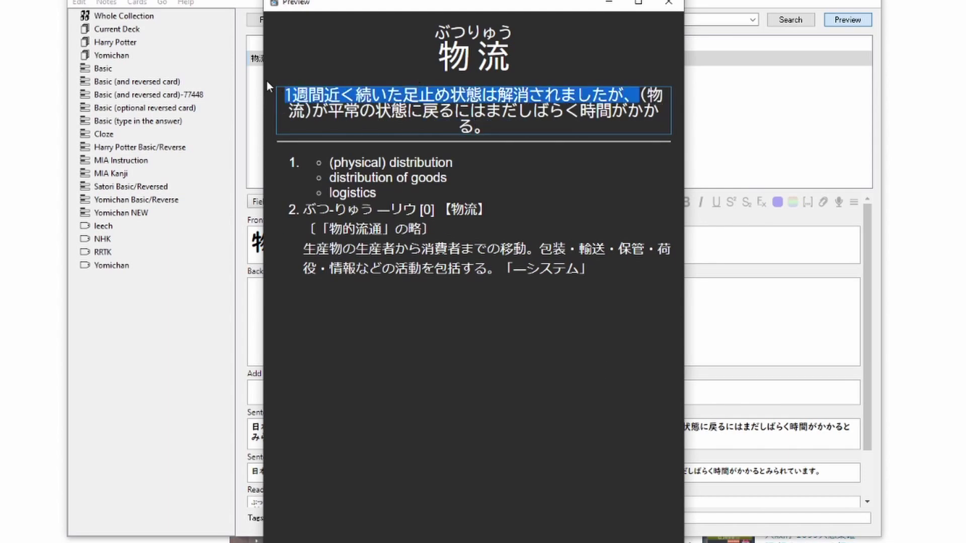
pyautogui.press('BackSpace')
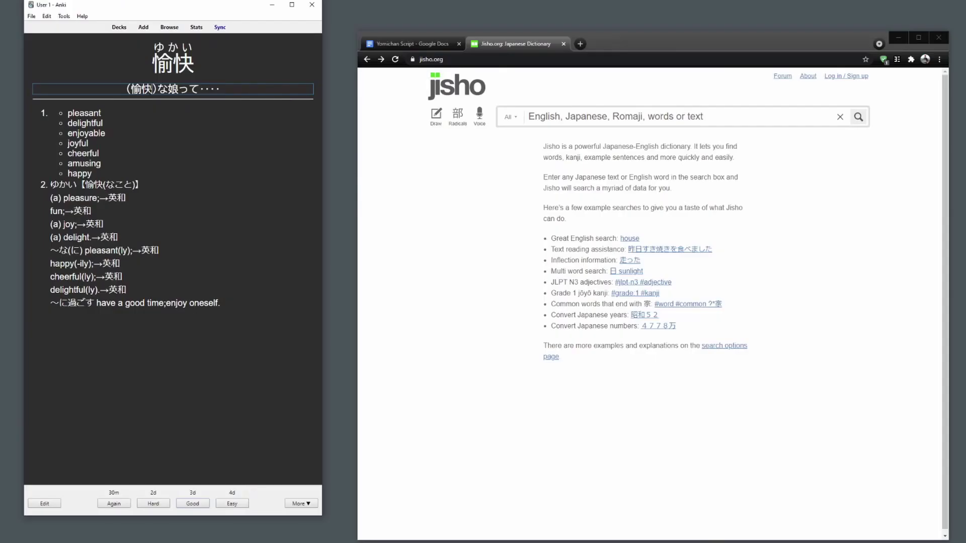
# Step: Copy 愉快 from the card sentence and search for it on Jisho
pyautogui.doubleClick(141, 89)
pyautogui.hotkey('ctrl', 'c')
pyautogui.click(571, 115)
pyautogui.hotkey('ctrl', 'v')
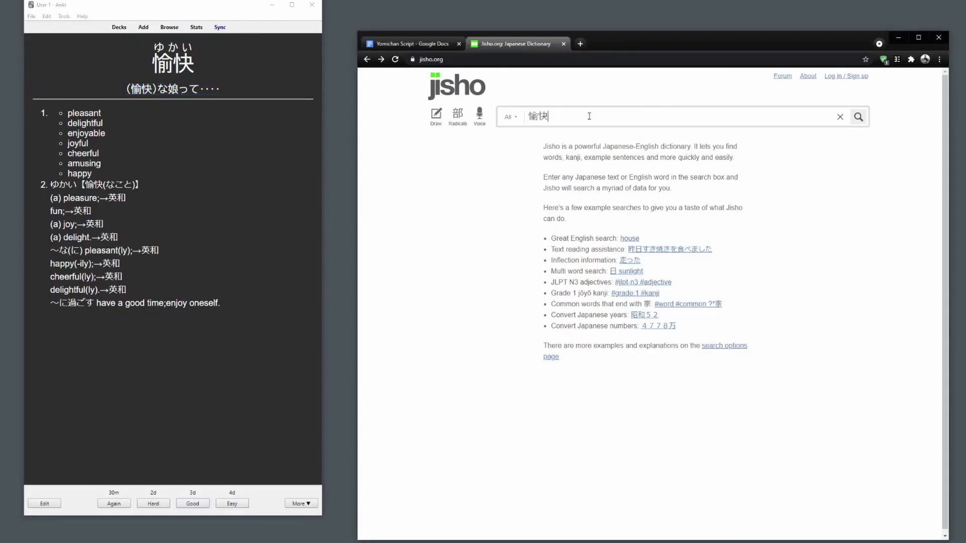
pyautogui.press('Return')
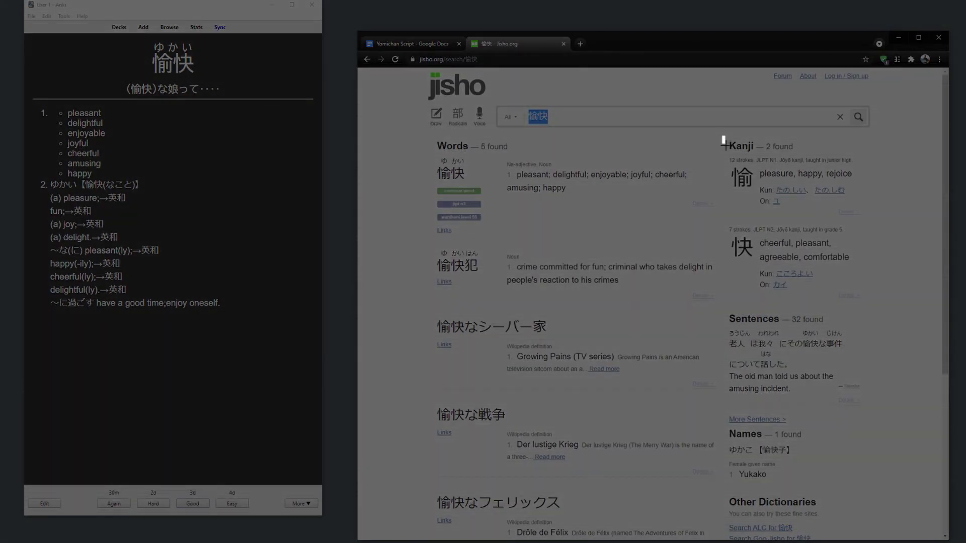
# Step: Paste a screenshot of Jisho's 愉快 Kanji panel into the Anki card
pyautogui.moveTo(725, 143); pyautogui.dragTo(871, 309)
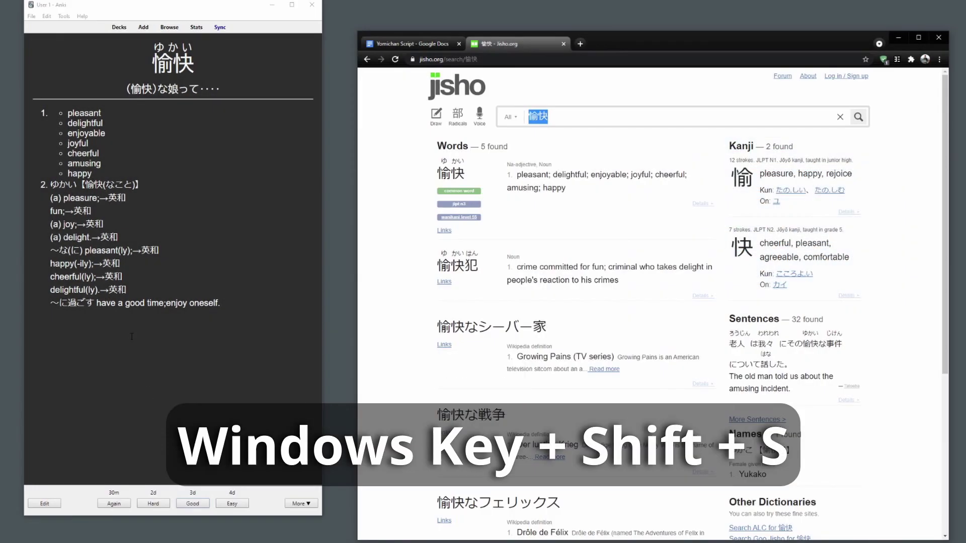
pyautogui.click(127, 333)
pyautogui.hotkey('ctrl', 'v')
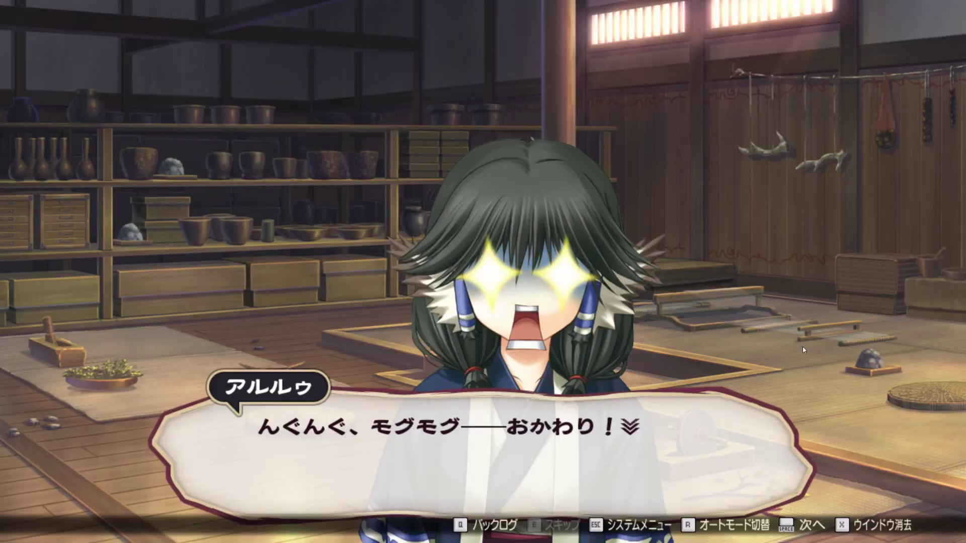
# Step: Advance the visual novel dialogue three lines, then set the YouTube channel's notifications to All
pyautogui.click(802, 348)
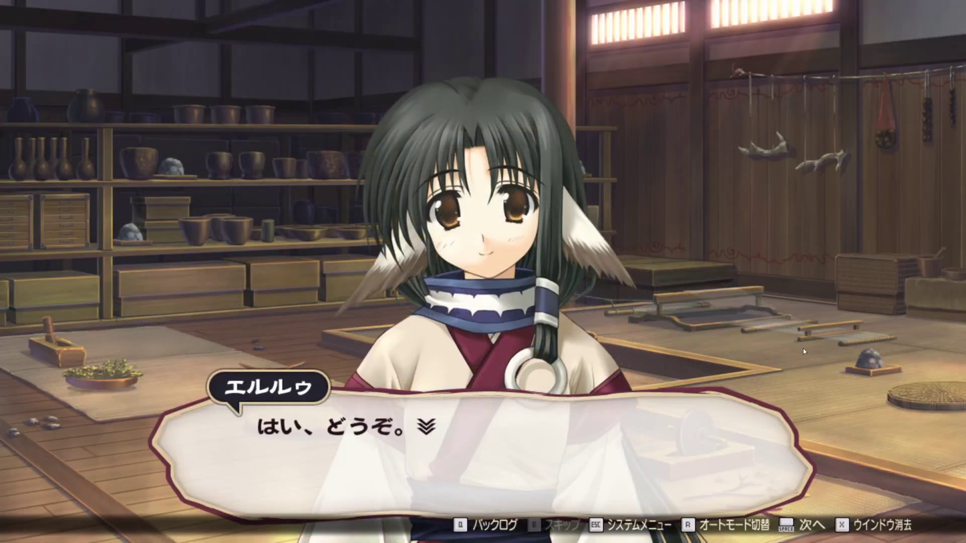
pyautogui.click(803, 348)
pyautogui.click(803, 348)
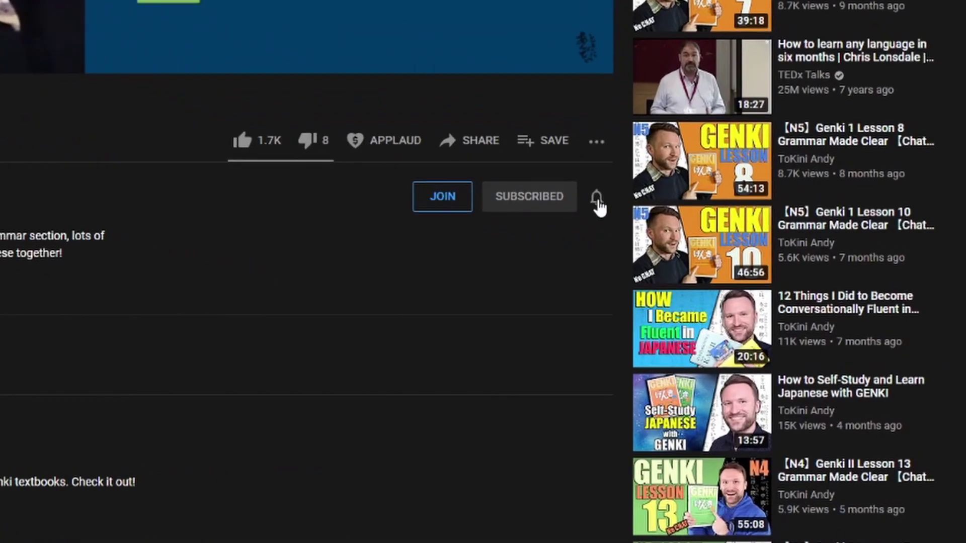
pyautogui.click(565, 188)
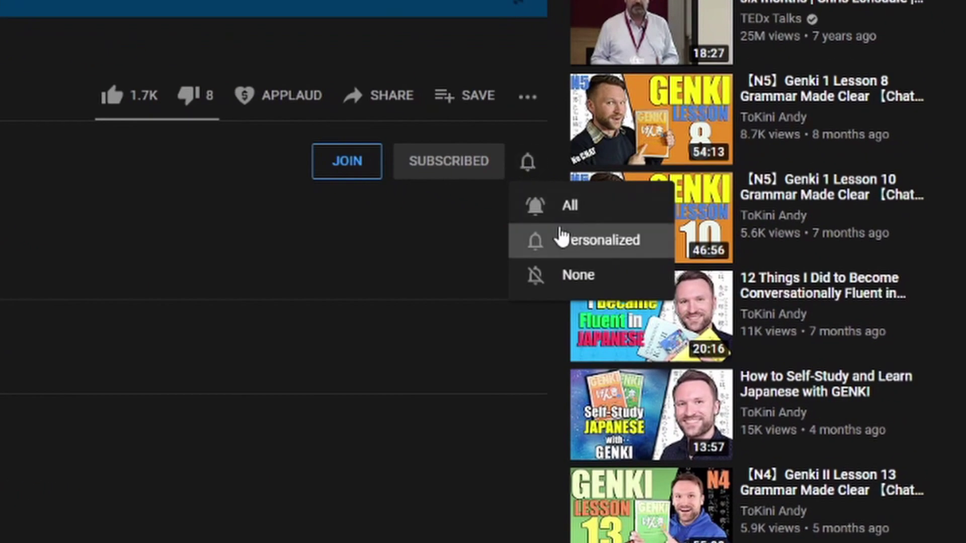